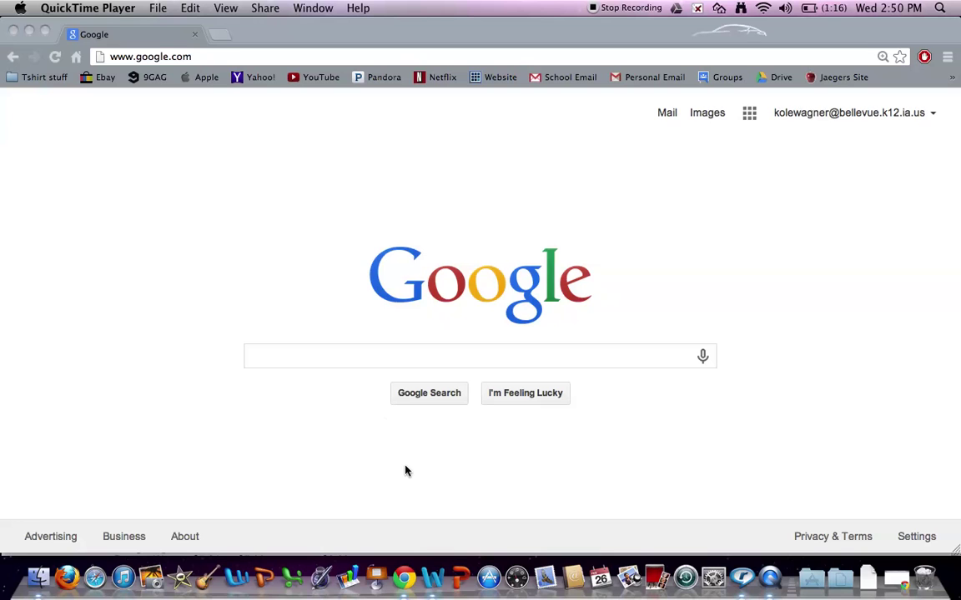
# Go from the school inbox to Google Drive and create a new blank spreadsheet
pyautogui.click(567, 77)
pyautogui.click(775, 81)
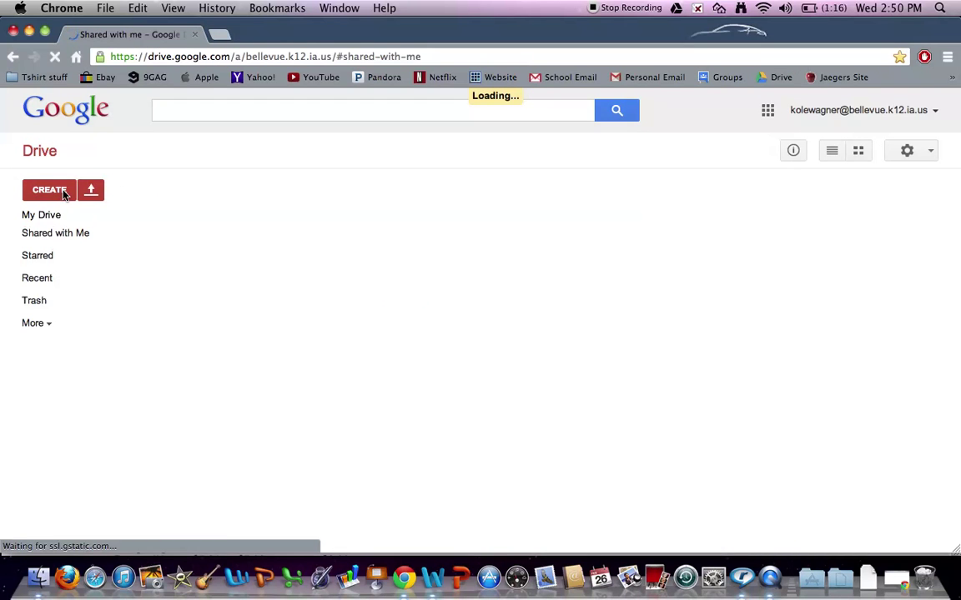
pyautogui.click(63, 192)
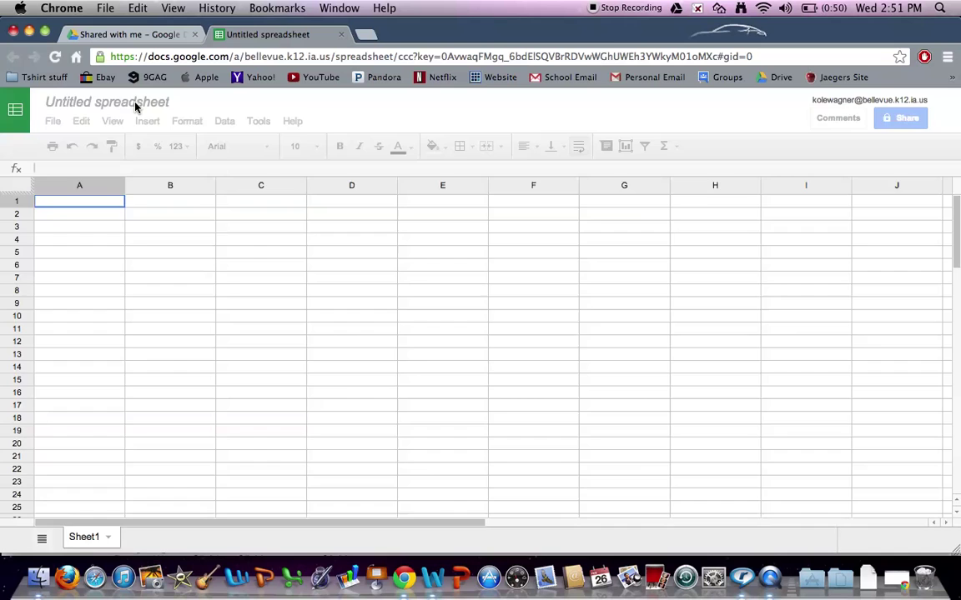
# Replace the 'Untitled spreadsheet' title with 'Kole's Budget'
pyautogui.click(135, 103)
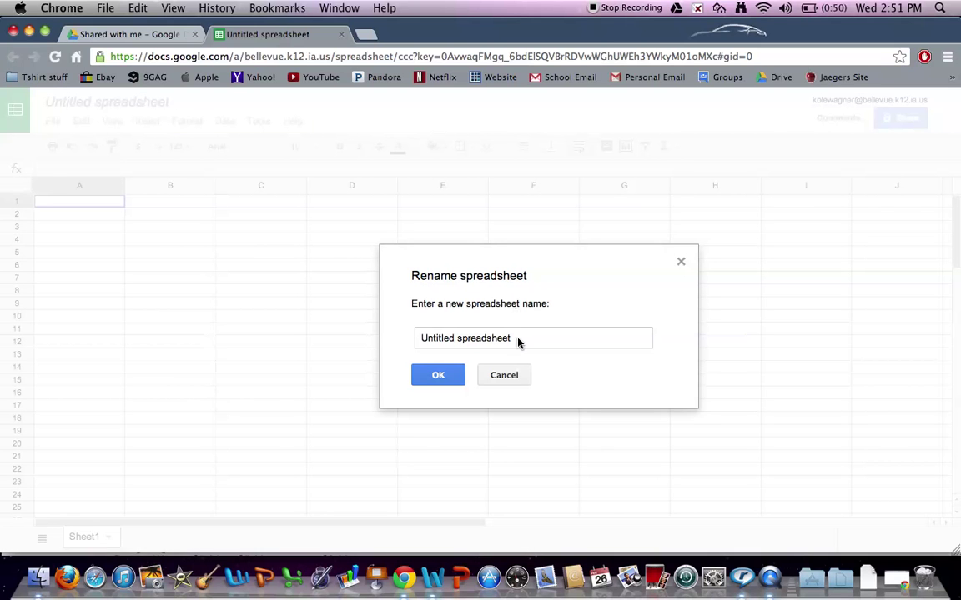
pyautogui.moveTo(517, 339); pyautogui.dragTo(415, 339)
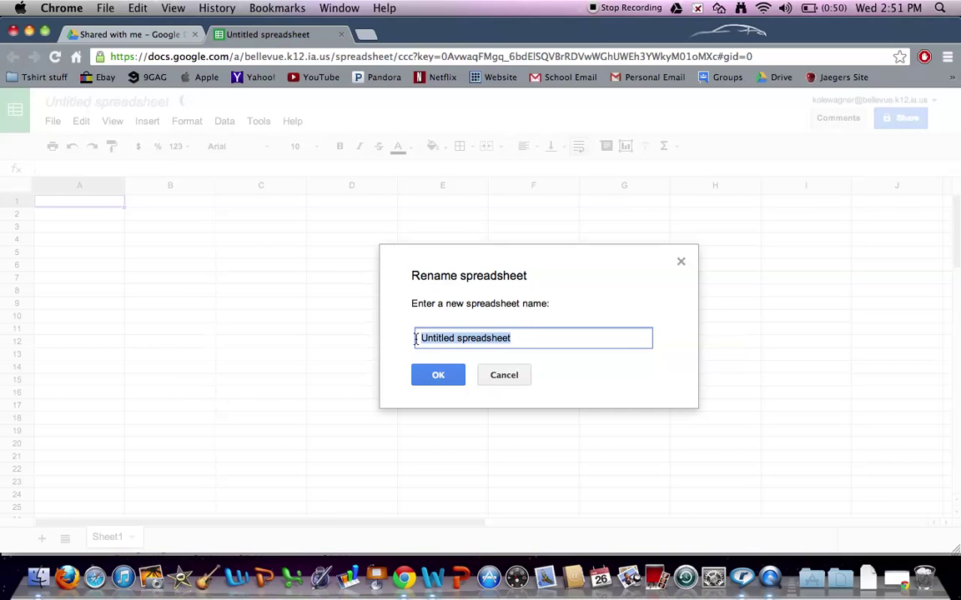
pyautogui.write("Kole's ")
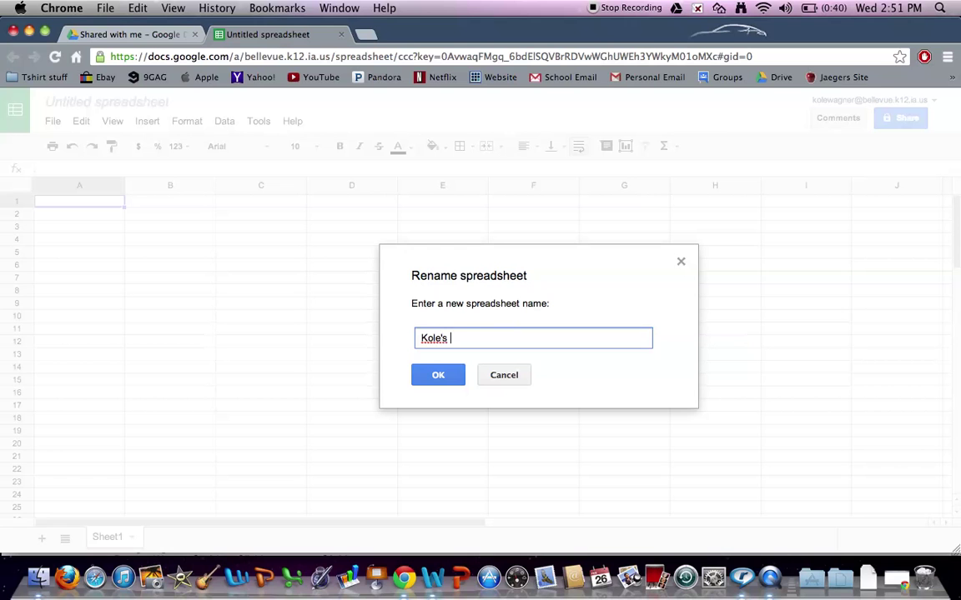
pyautogui.write('Budget')
pyautogui.click(447, 381)
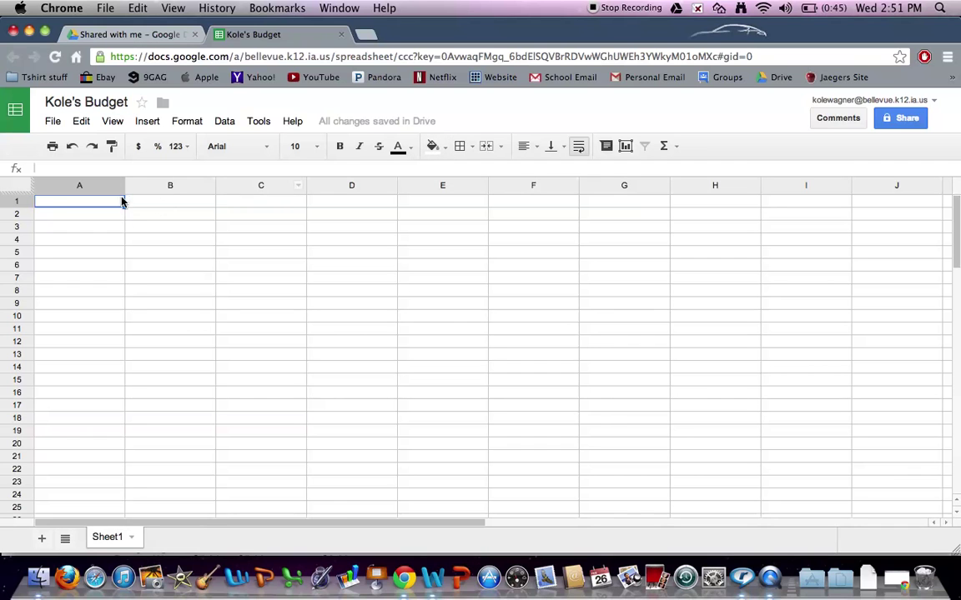
pyautogui.click(148, 201)
pyautogui.click(150, 217)
pyautogui.click(107, 219)
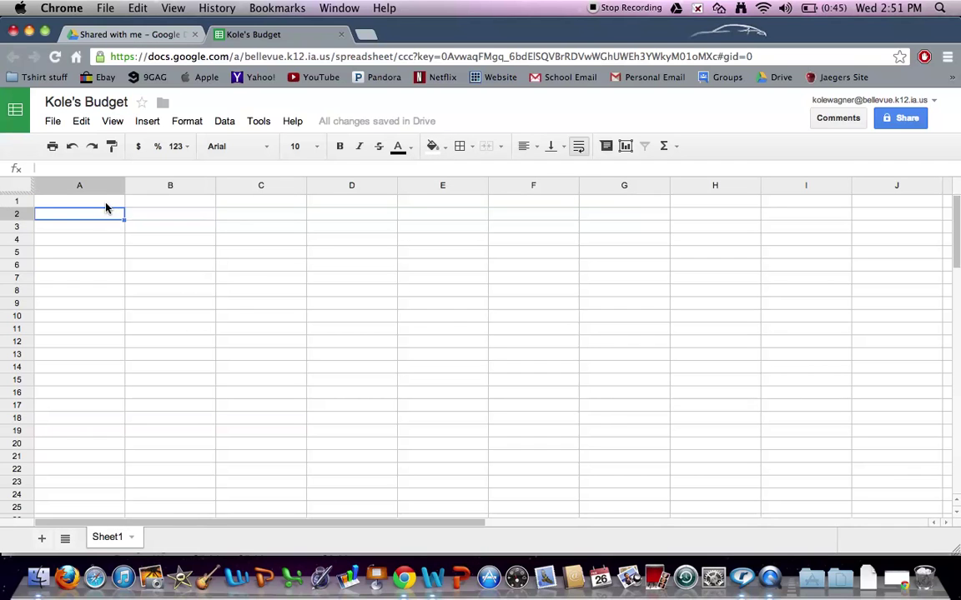
pyautogui.click(106, 203)
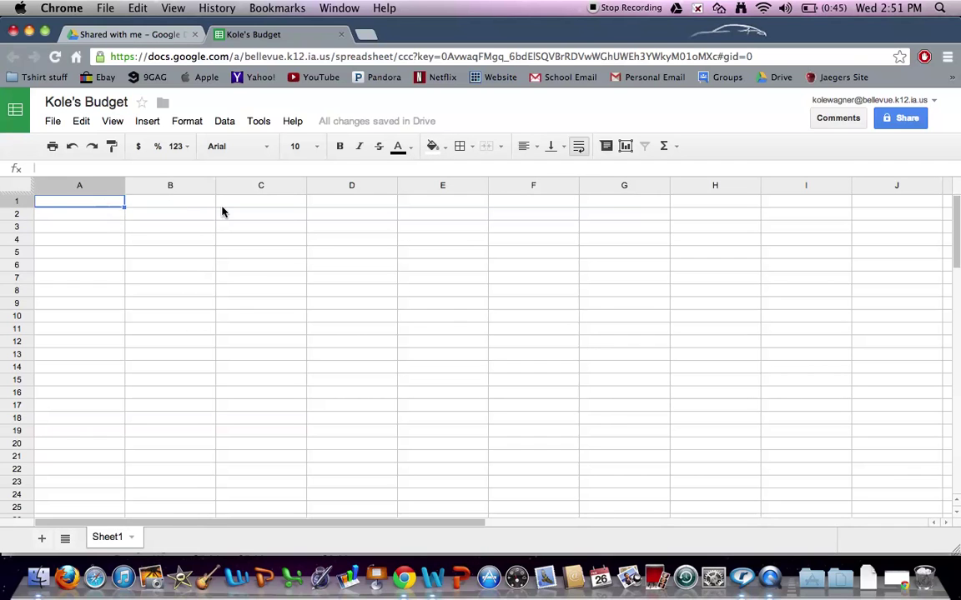
pyautogui.click(433, 148)
pyautogui.click(456, 212)
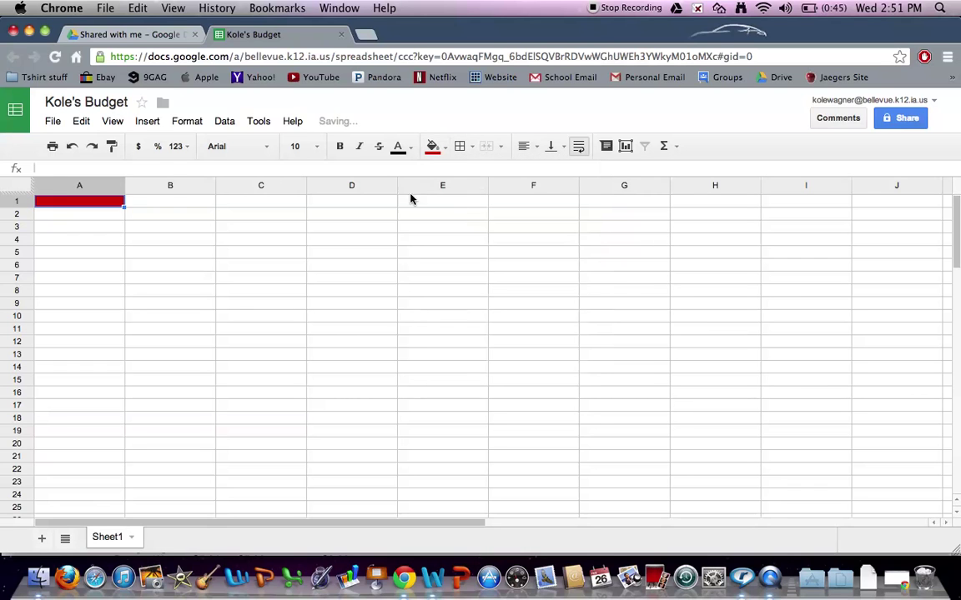
pyautogui.click(433, 146)
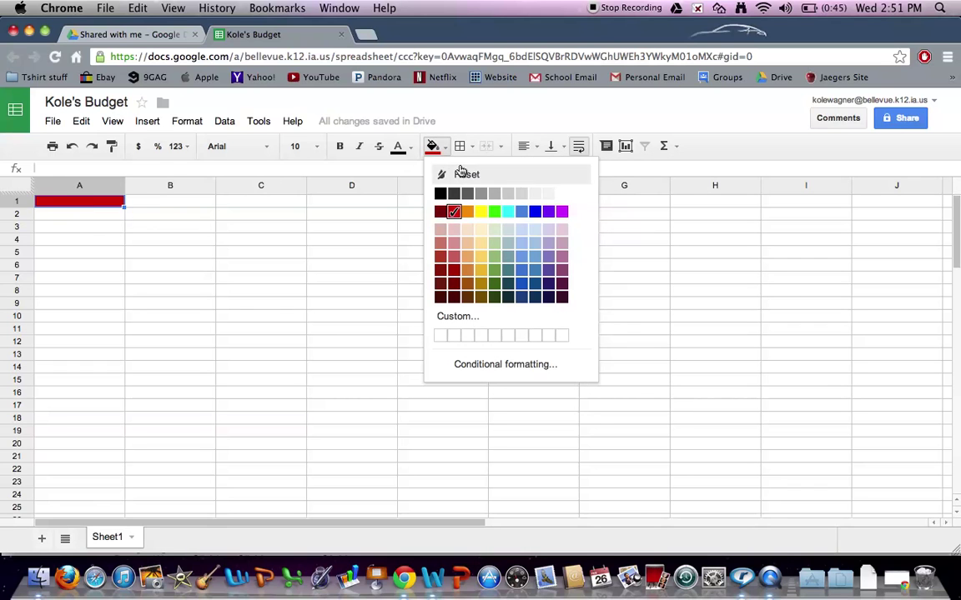
pyautogui.click(561, 193)
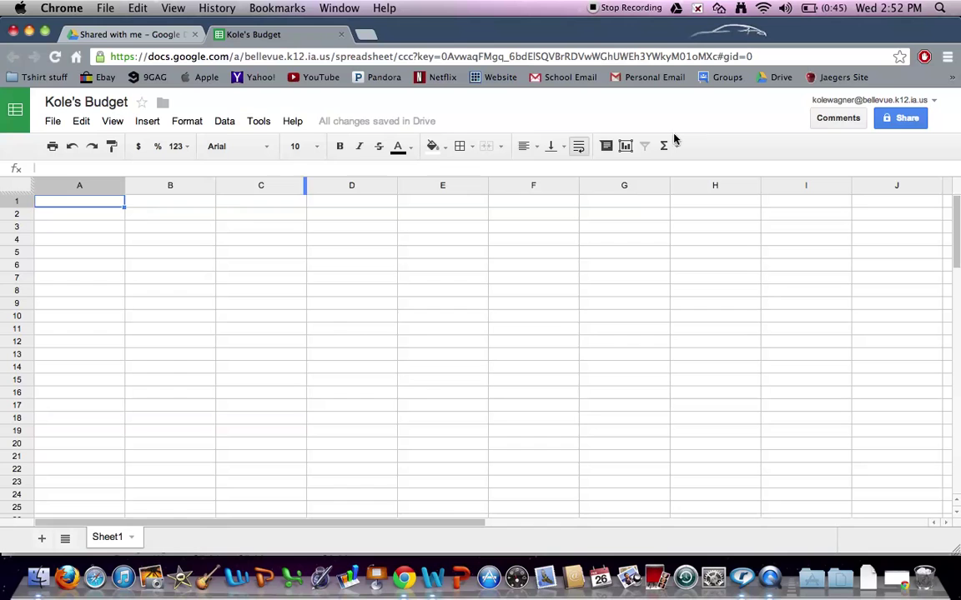
# Enter 'Kole's Monthly Budget.' in cell A1 and select A1:B1
pyautogui.doubleClick(81, 203)
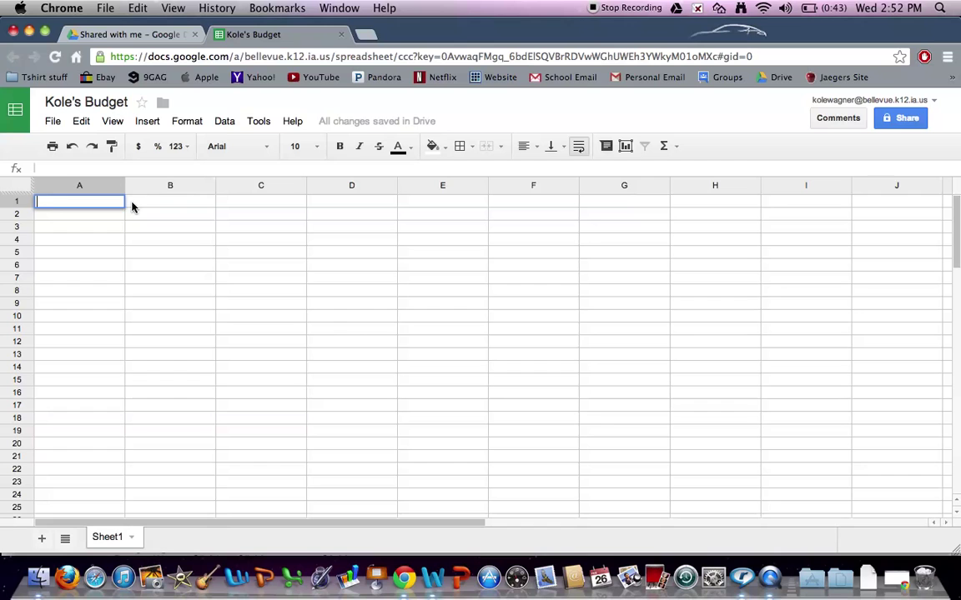
pyautogui.write("Kole's Monthly ")
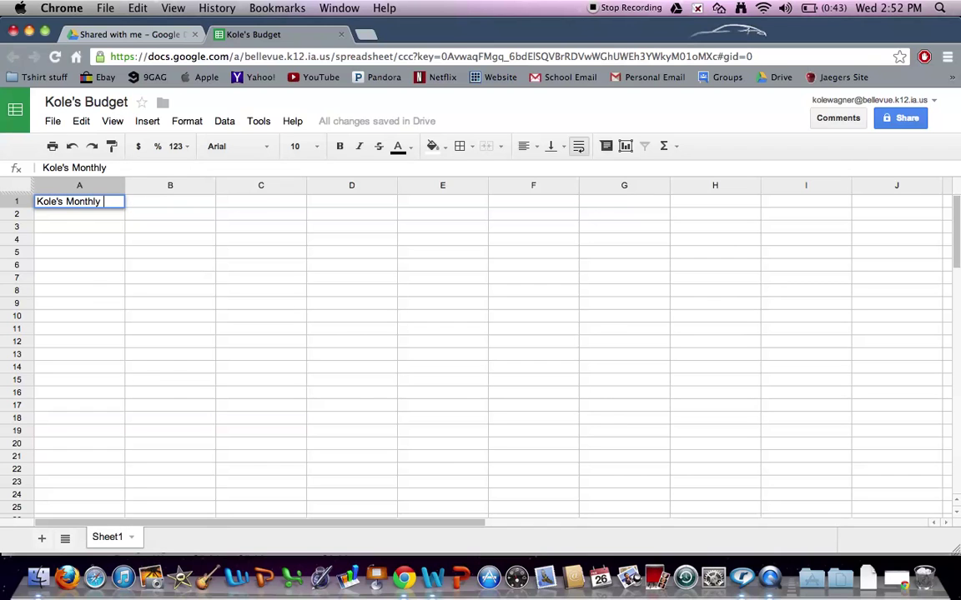
pyautogui.write('Budget.')
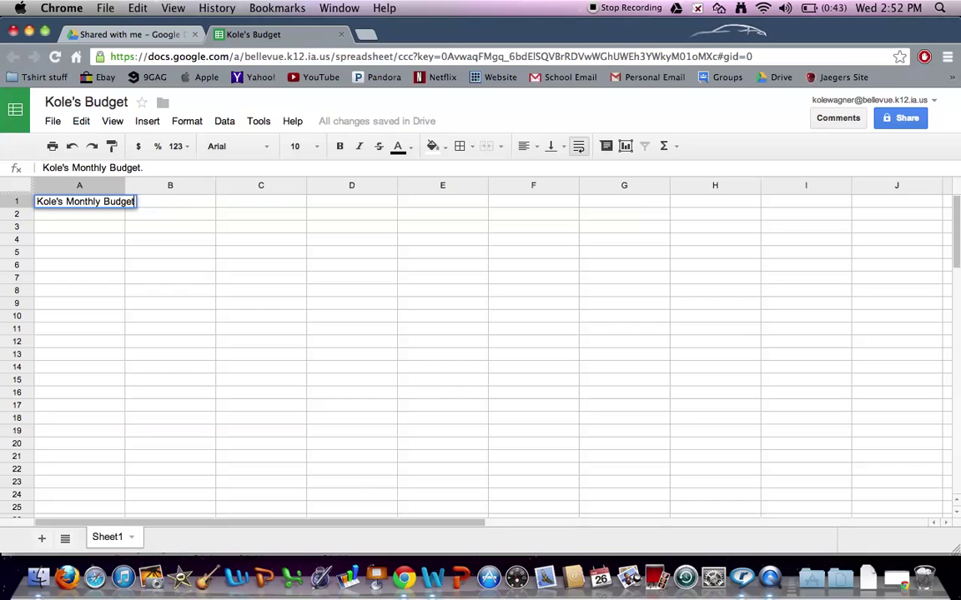
pyautogui.click(120, 249)
pyautogui.click(93, 210)
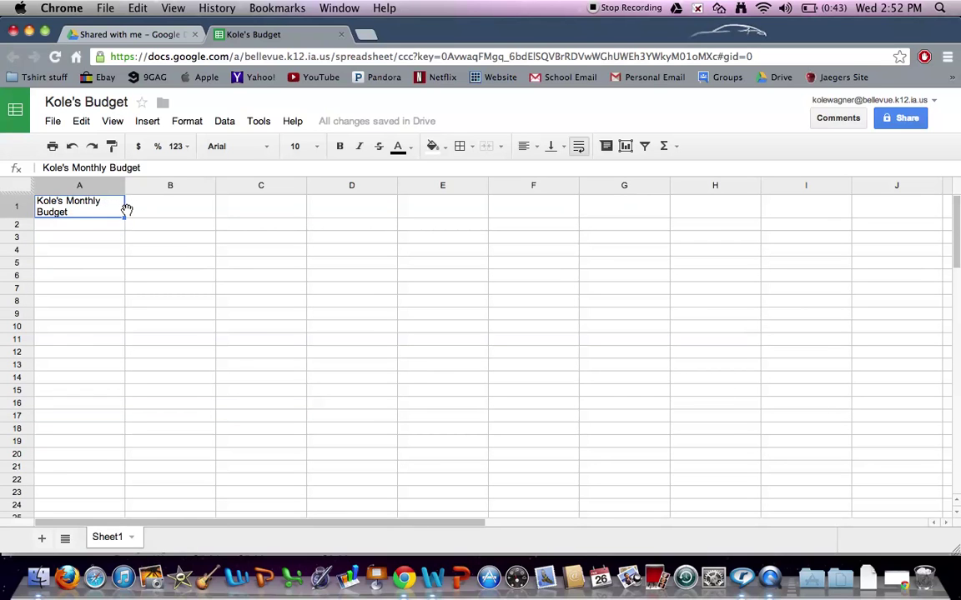
pyautogui.click(134, 211)
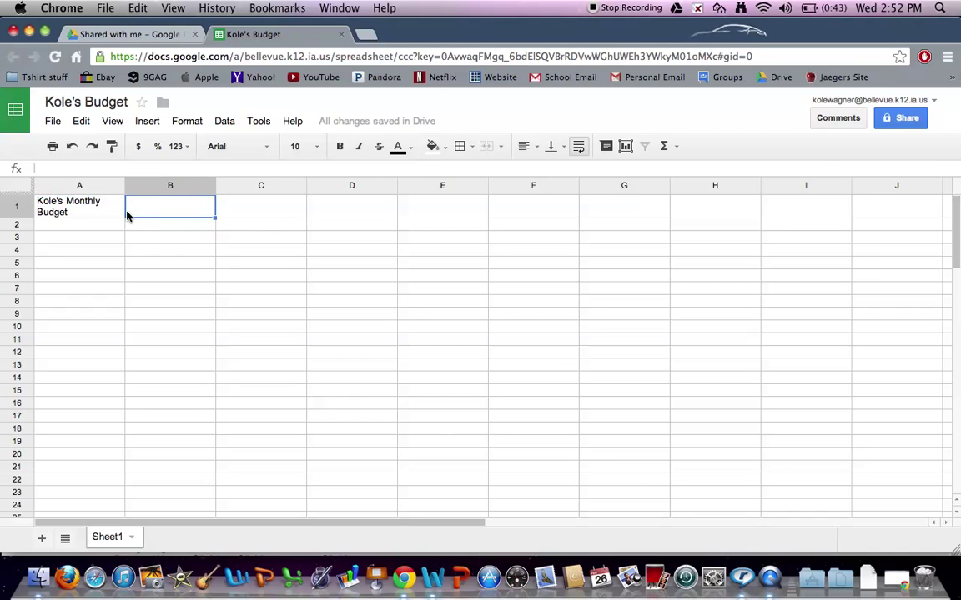
pyautogui.click(121, 211)
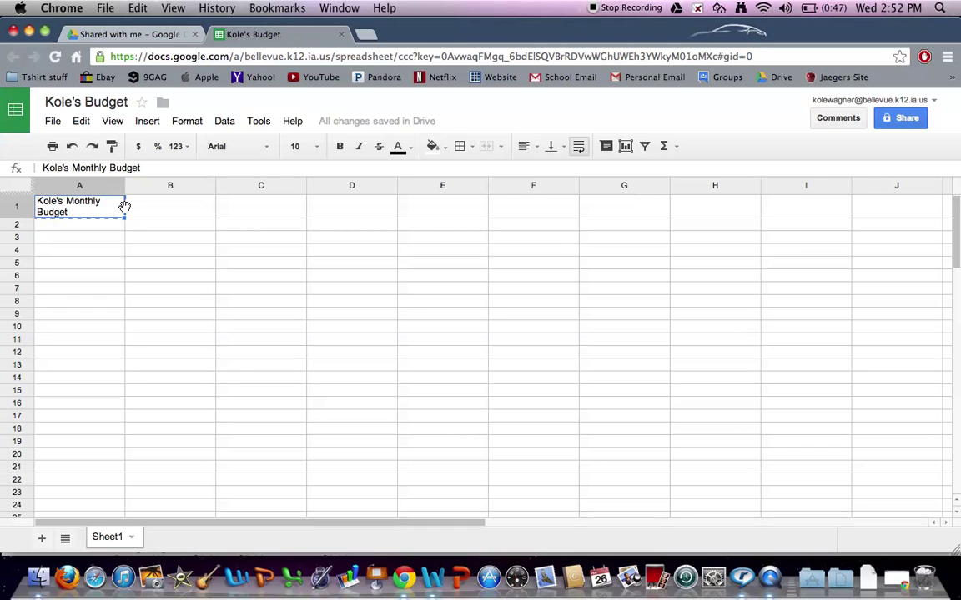
pyautogui.moveTo(120, 207); pyautogui.dragTo(156, 207)
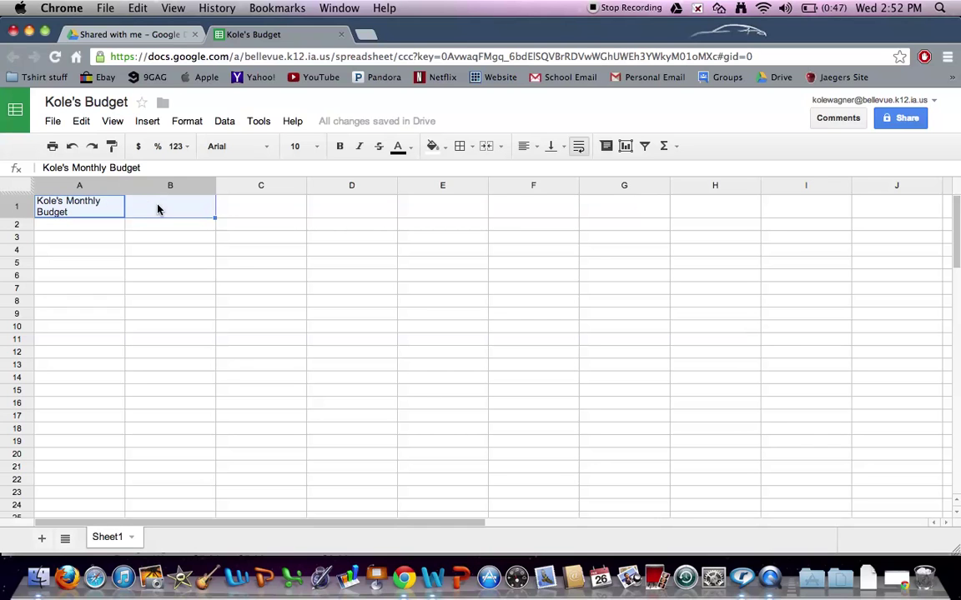
# Merge A1:B1 and make the title bold, 12-point and centred
pyautogui.click(487, 147)
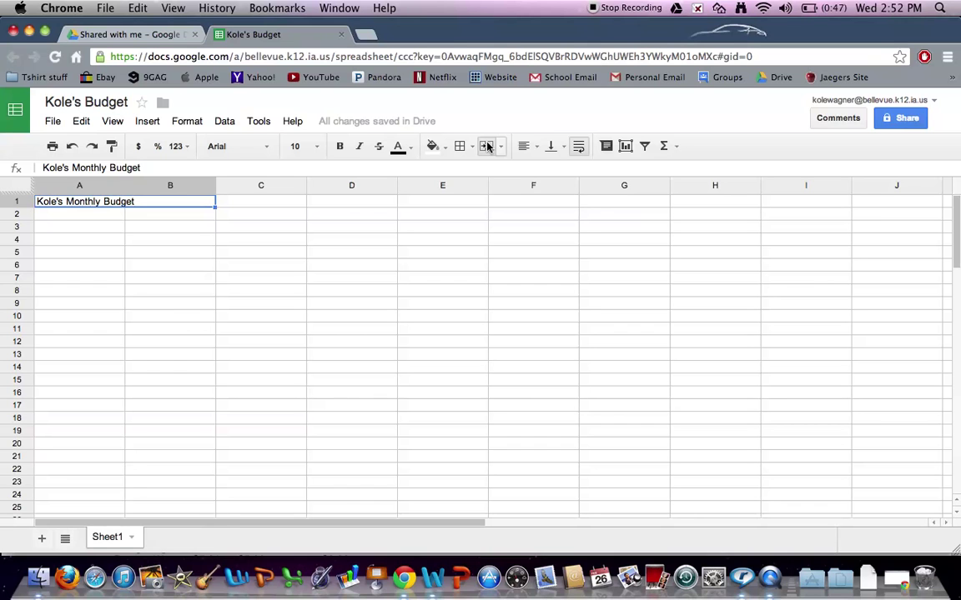
pyautogui.click(345, 155)
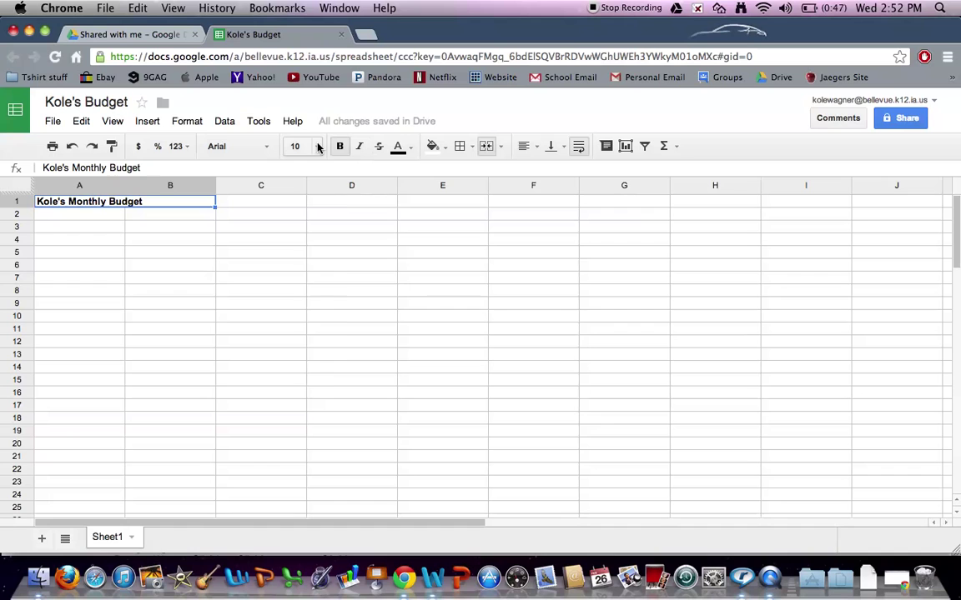
pyautogui.click(318, 146)
pyautogui.click(305, 293)
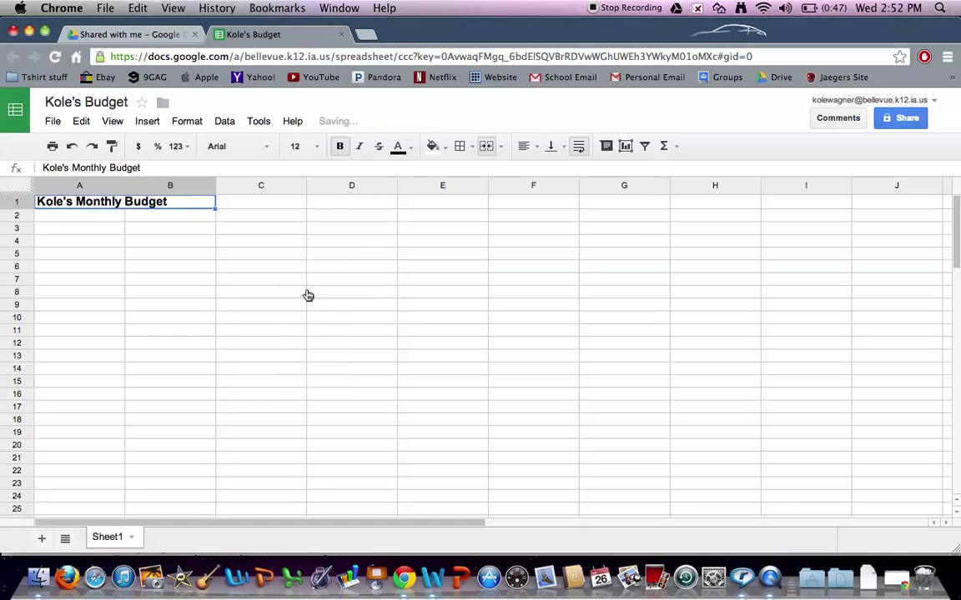
pyautogui.click(529, 150)
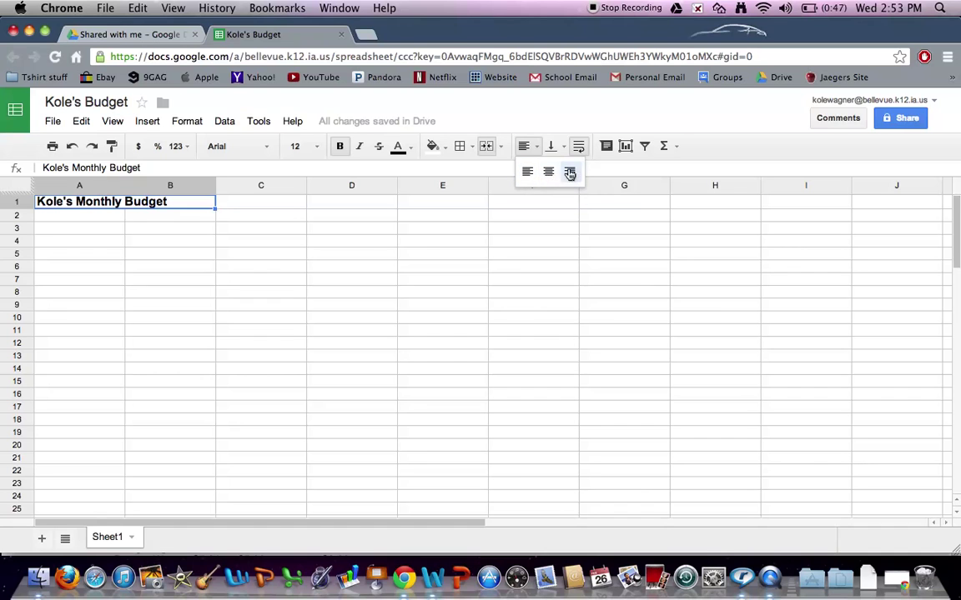
pyautogui.click(551, 173)
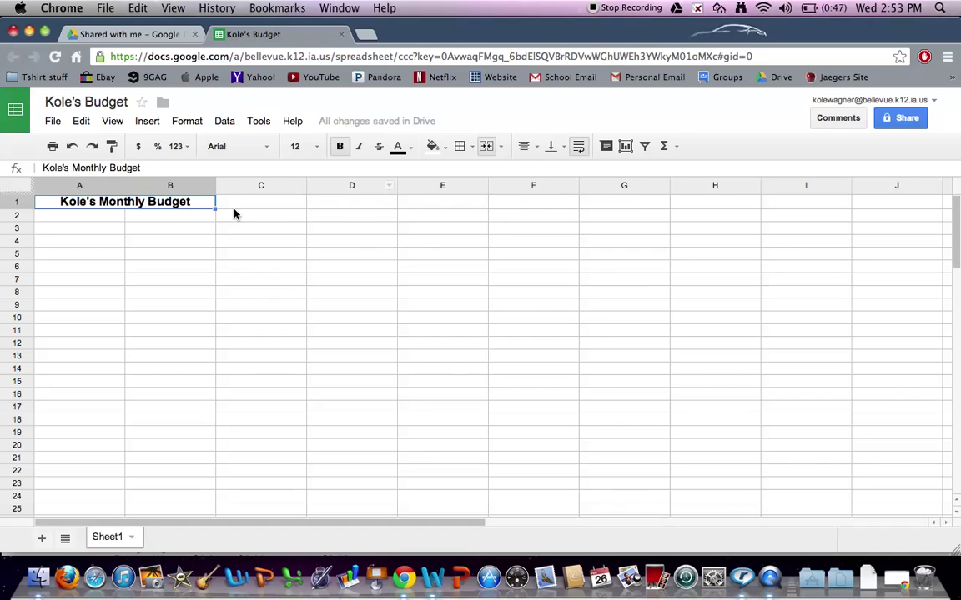
pyautogui.click(90, 215)
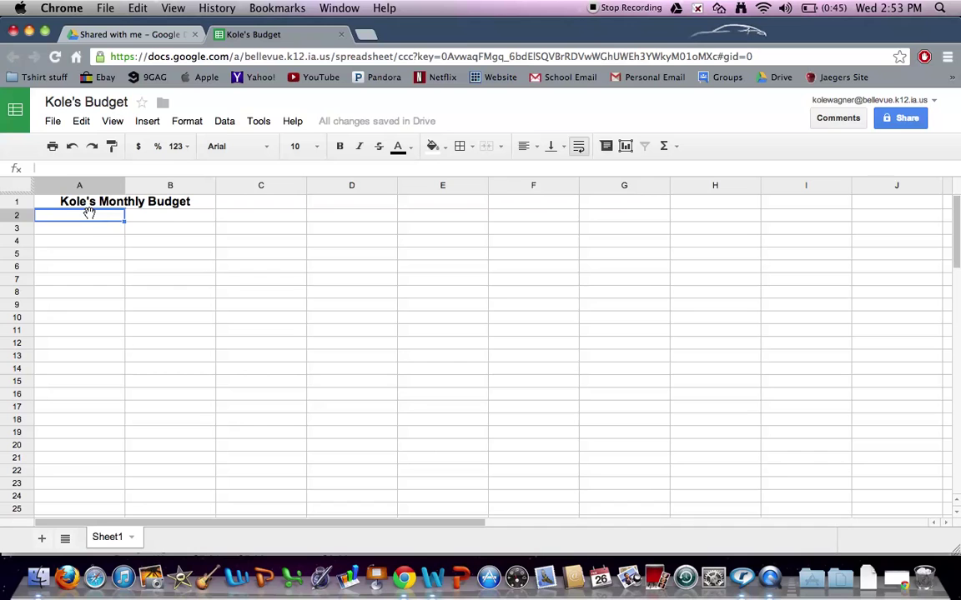
# Enter 'Monthly Income: $2500' in cell A2
pyautogui.doubleClick(90, 220)
pyautogui.write('Monthly')
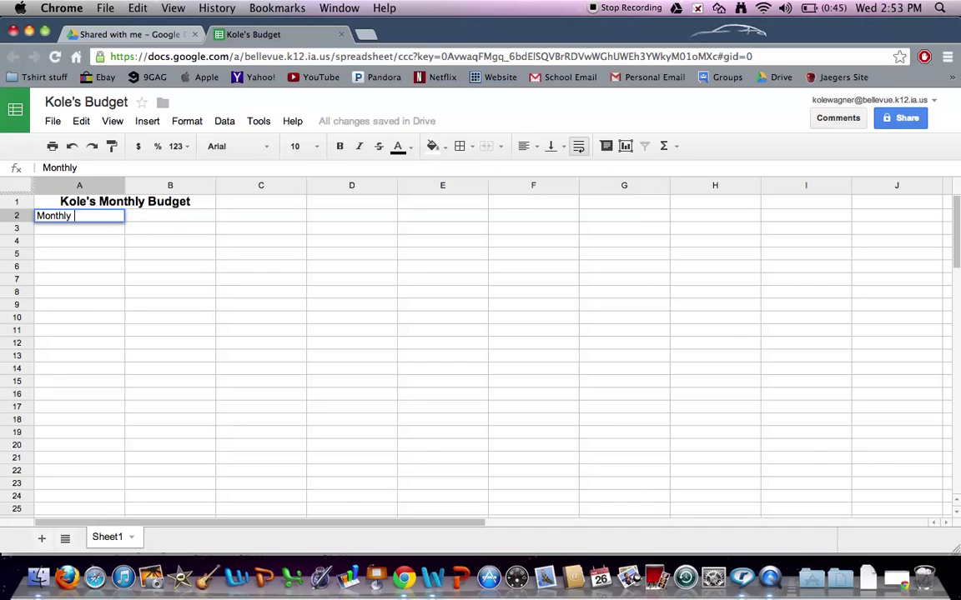
pyautogui.write(' Income: $')
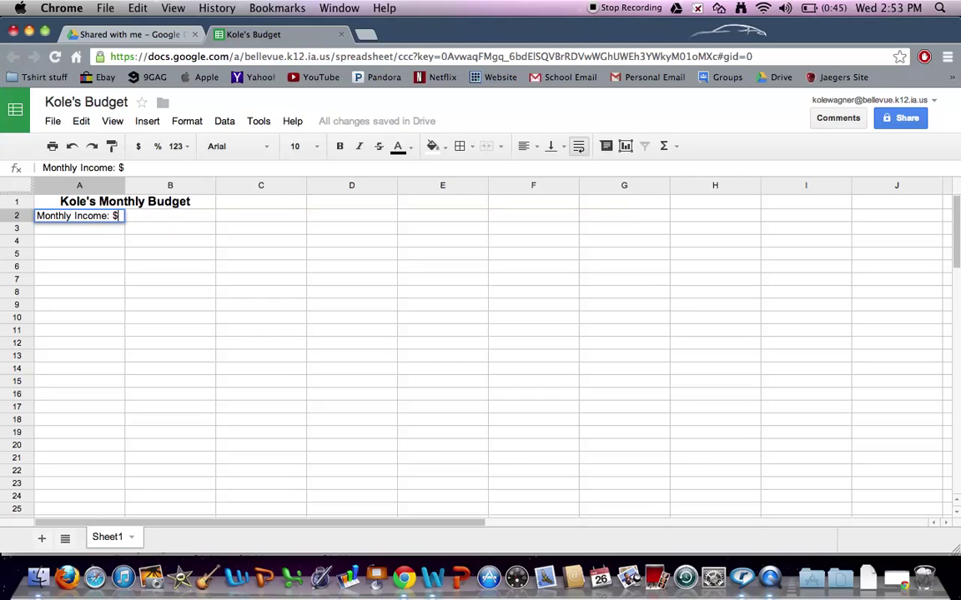
pyautogui.write('2500')
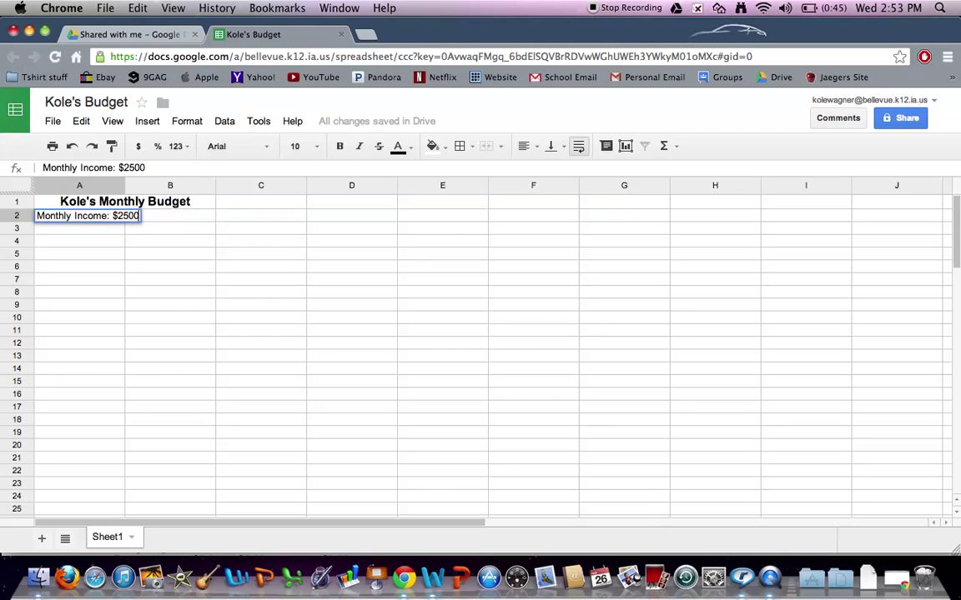
pyautogui.press('Return')
# Merge A2:B2 and centre the income line
pyautogui.click(121, 218)
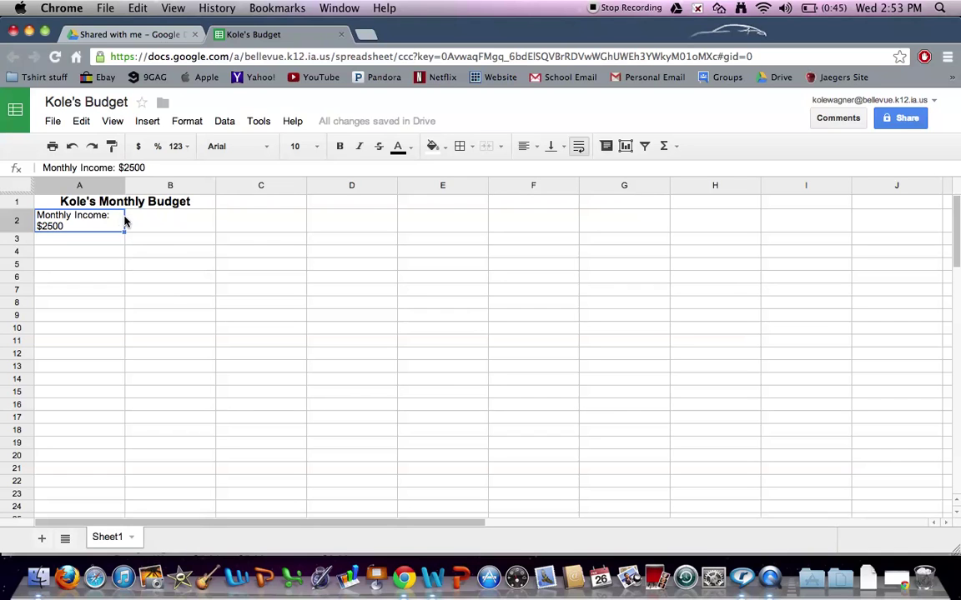
pyautogui.moveTo(124, 221)
pyautogui.mouseDown()
pyautogui.moveTo(146, 221)
pyautogui.moveTo(113, 221)
pyautogui.moveTo(167, 221)
pyautogui.mouseUp()
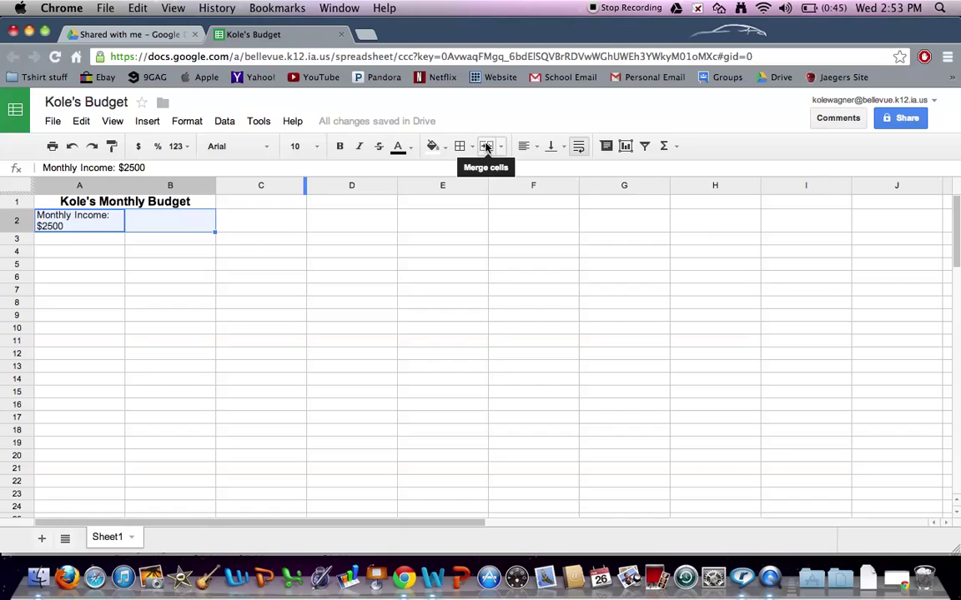
pyautogui.click(486, 147)
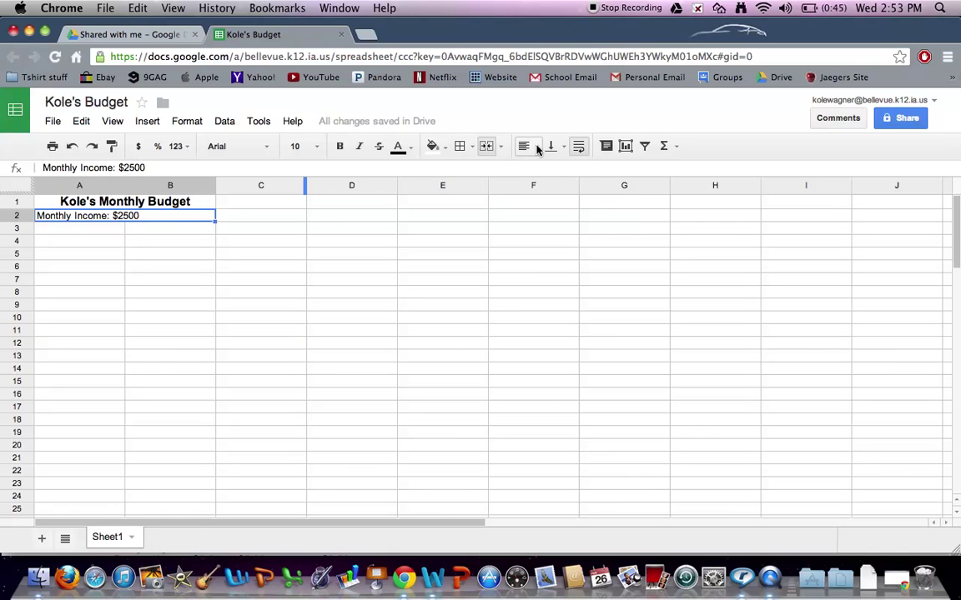
pyautogui.click(538, 147)
pyautogui.click(547, 169)
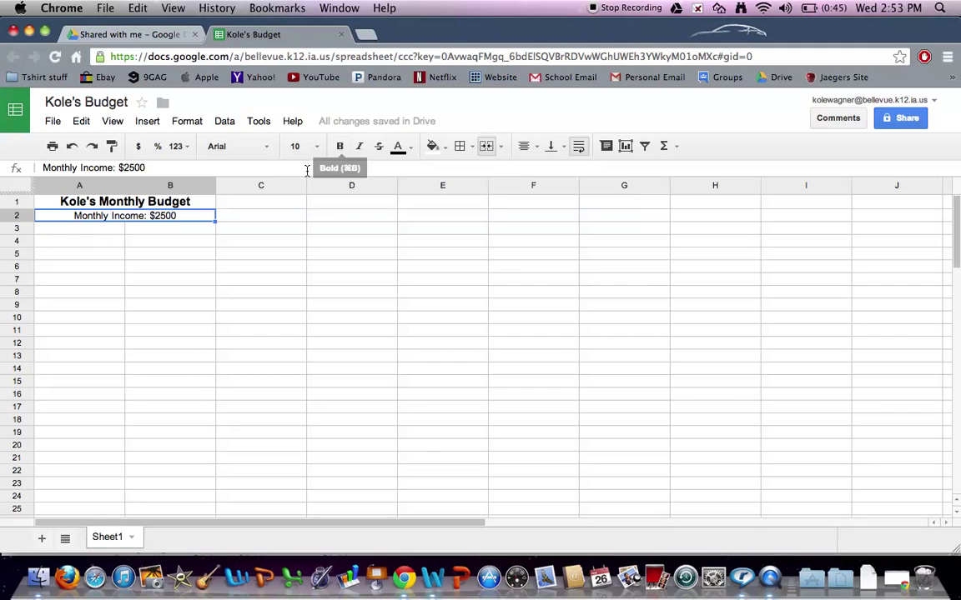
# Enter the headers 'Item' in A3 and 'Cost' in B3
pyautogui.click(80, 230)
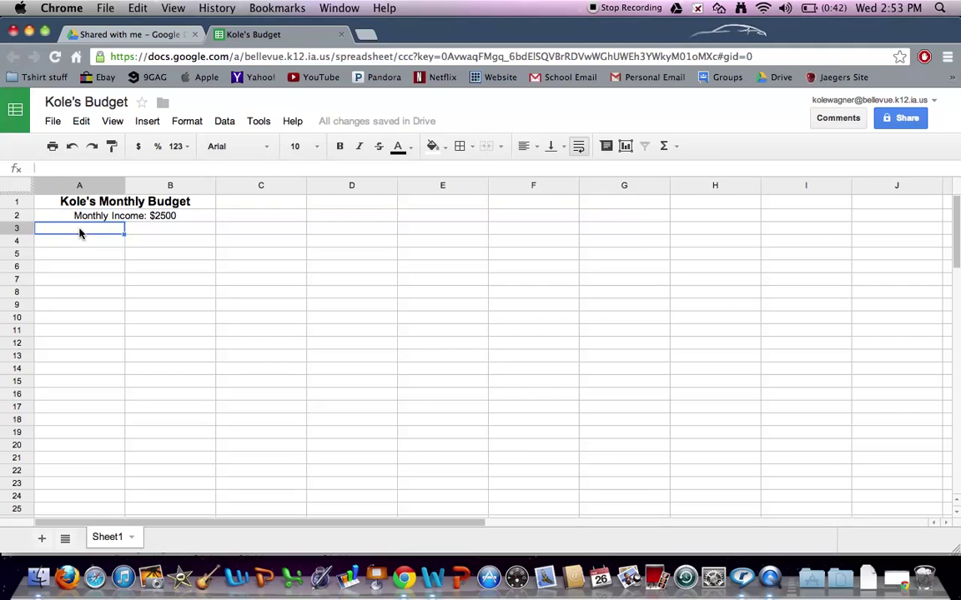
pyautogui.doubleClick(80, 233)
pyautogui.write('item')
pyautogui.write('Item')
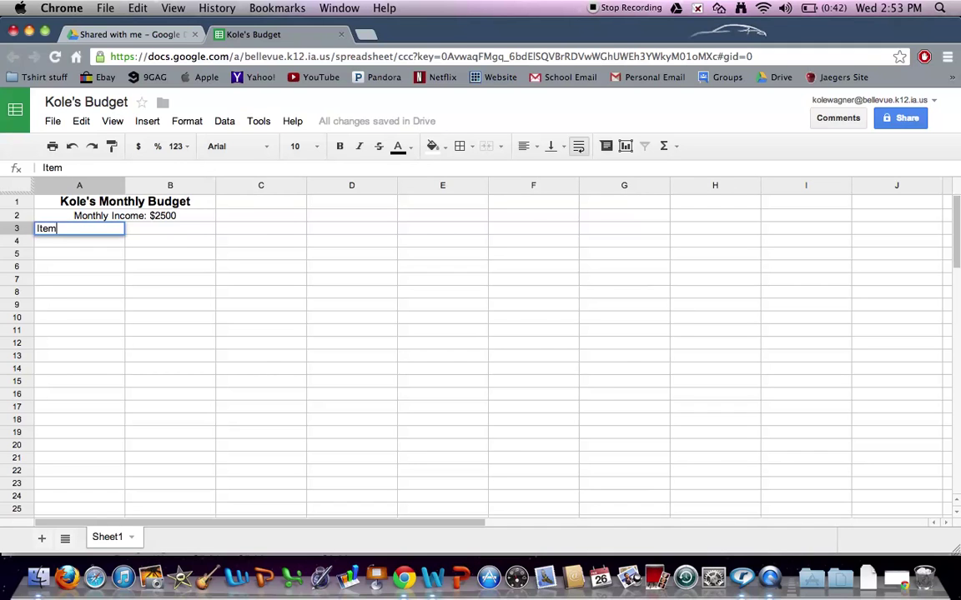
pyautogui.press('Return')
pyautogui.doubleClick(141, 230)
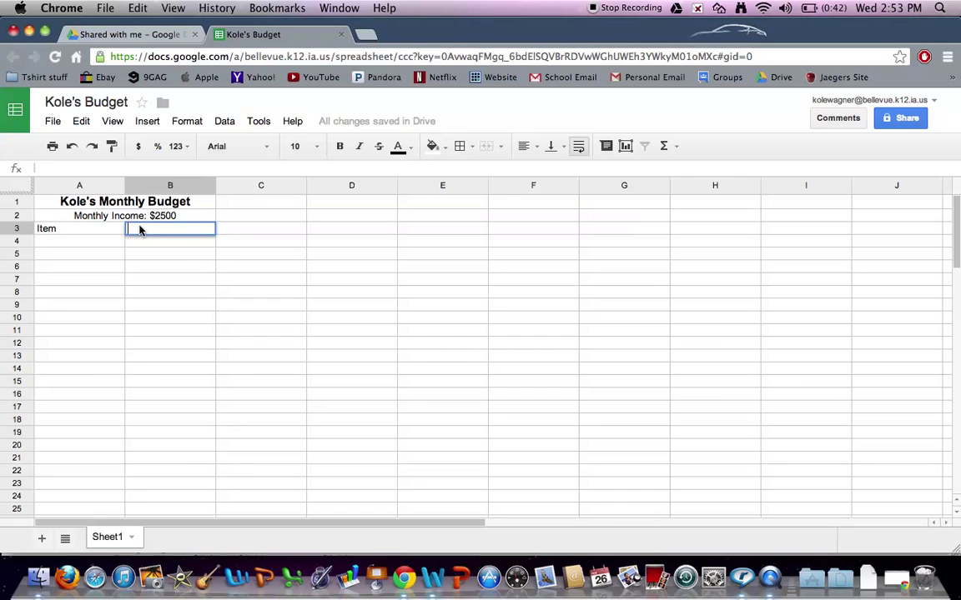
pyautogui.write('Cost')
pyautogui.press('Return')
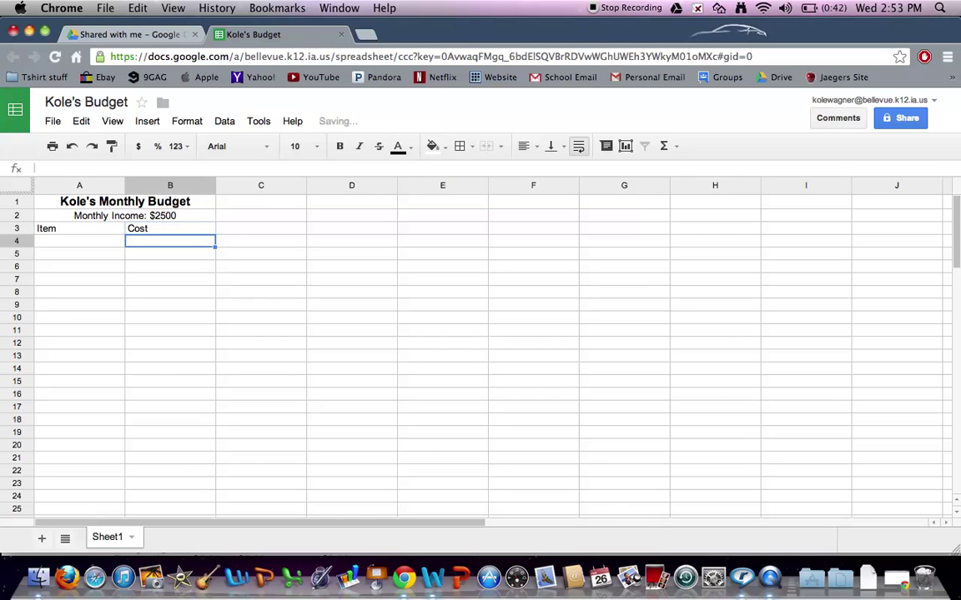
# Make the Item and Cost headers bold and centre-aligned
pyautogui.click(97, 244)
pyautogui.click(95, 236)
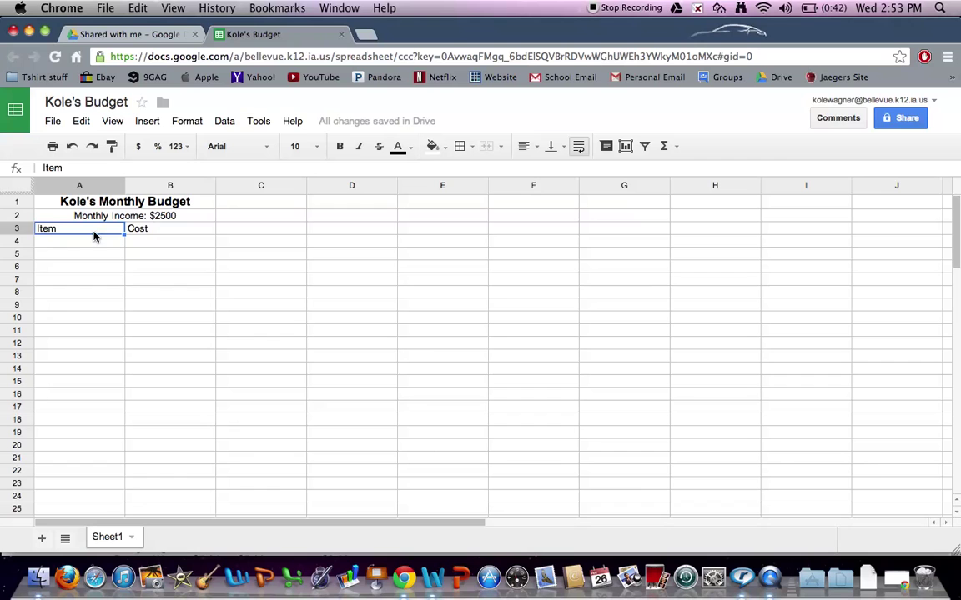
pyautogui.doubleClick(94, 236)
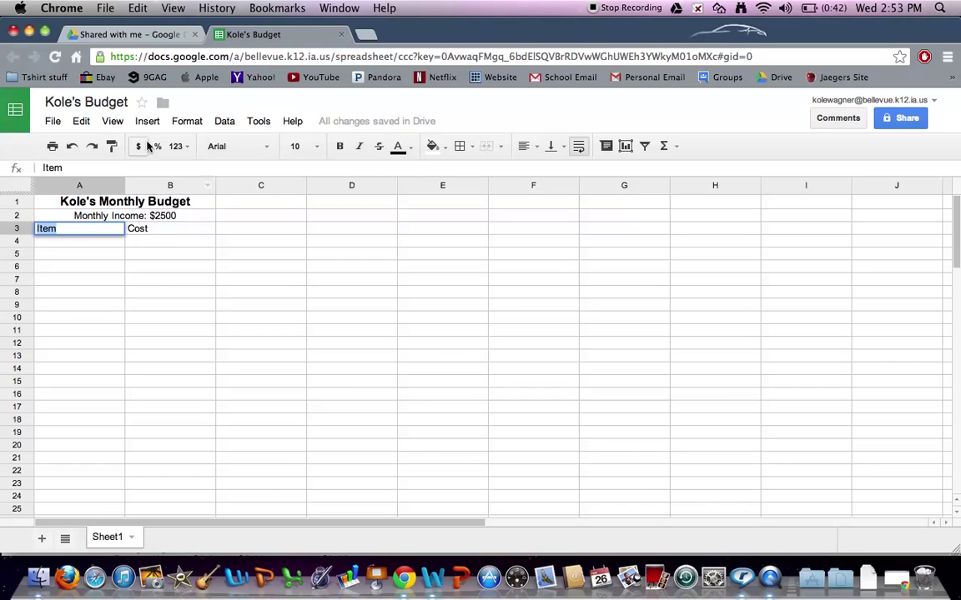
pyautogui.click(338, 145)
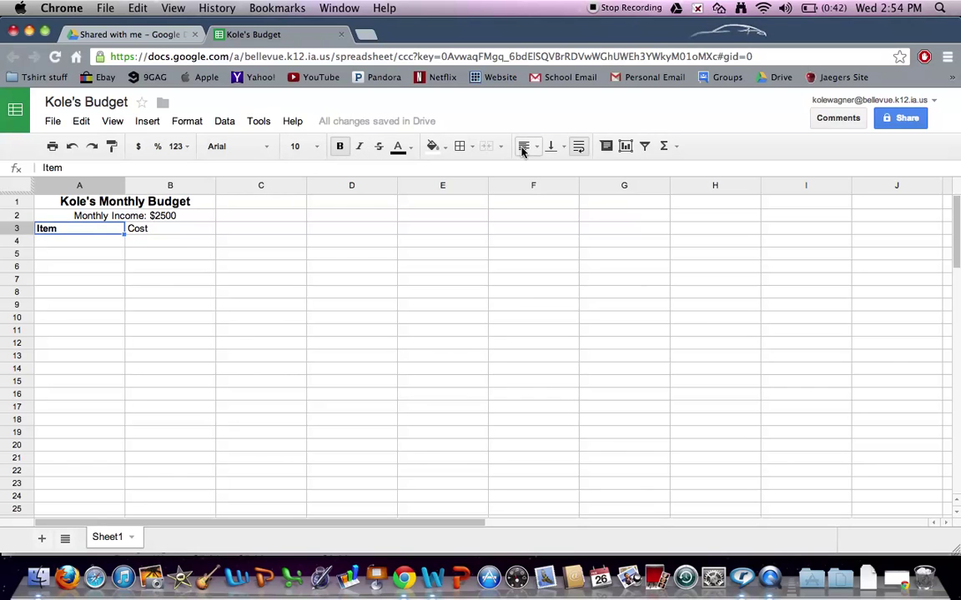
pyautogui.click(523, 147)
pyautogui.click(549, 174)
pyautogui.click(181, 230)
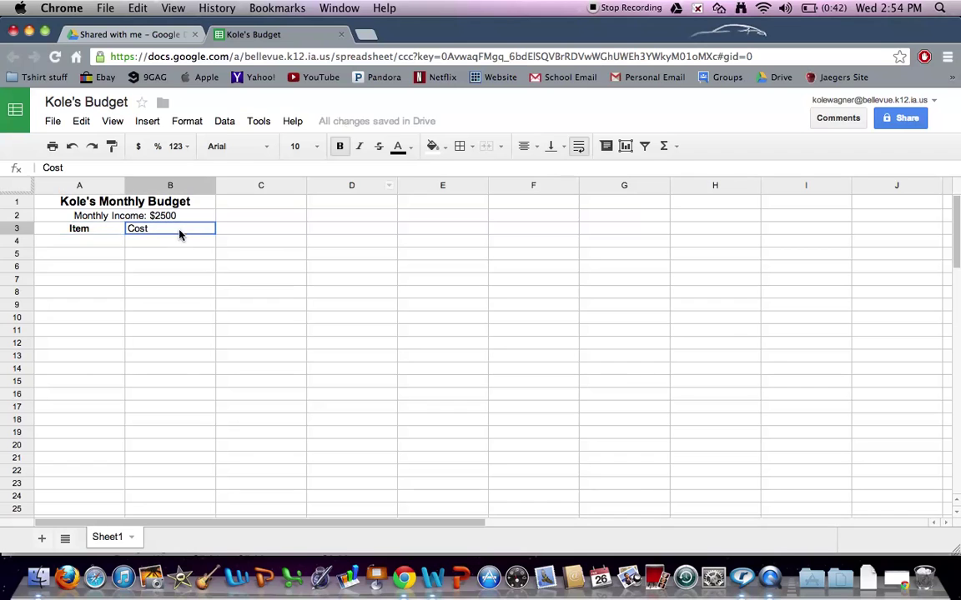
pyautogui.click(340, 146)
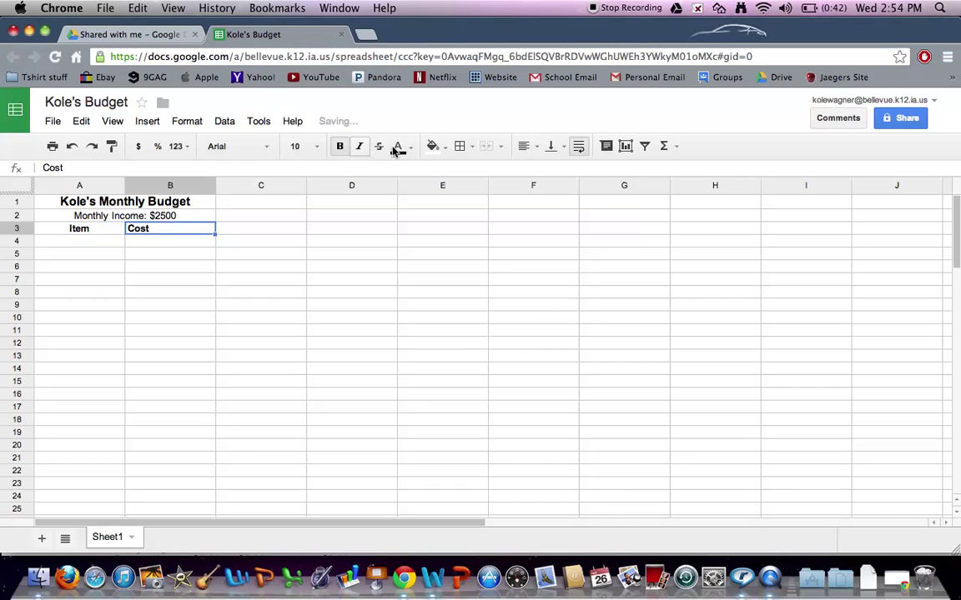
pyautogui.click(525, 147)
pyautogui.click(549, 172)
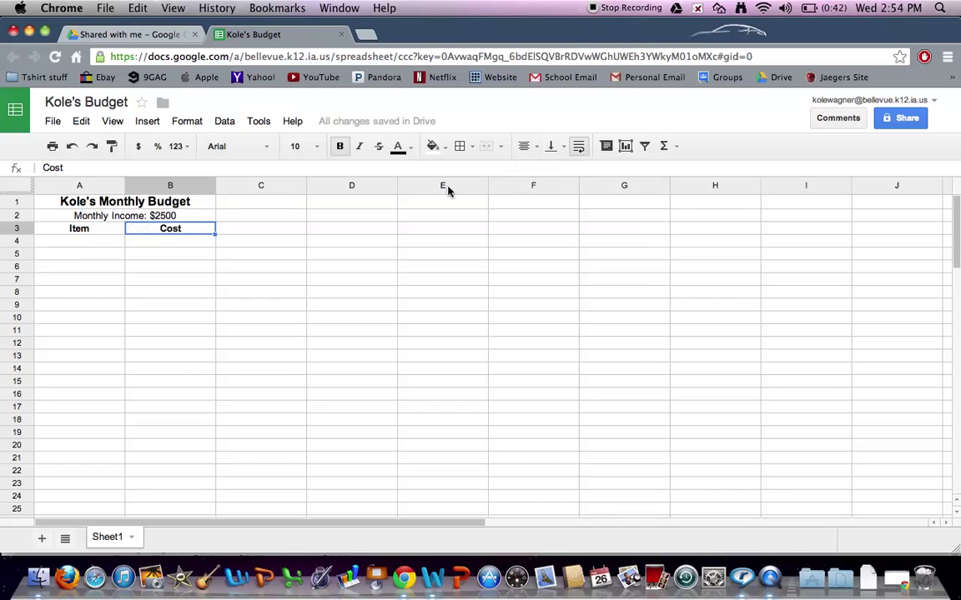
pyautogui.click(102, 244)
pyautogui.doubleClick(103, 243)
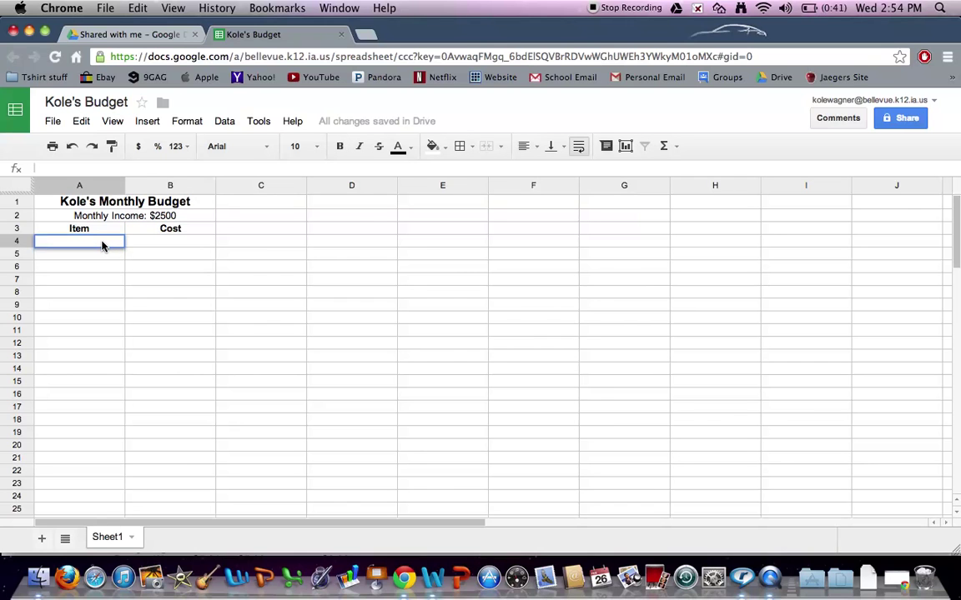
# Enter Food, Clothing and Fuel in A4:A6
pyautogui.write('Food')
pyautogui.press('Return')
pyautogui.write('c')
pyautogui.press('BackSpace')
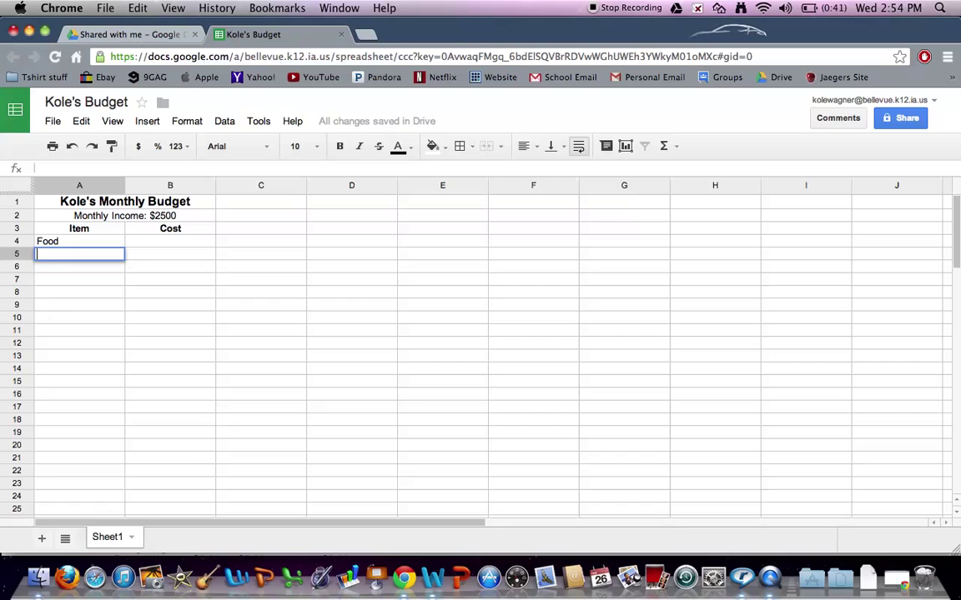
pyautogui.write('Clothing')
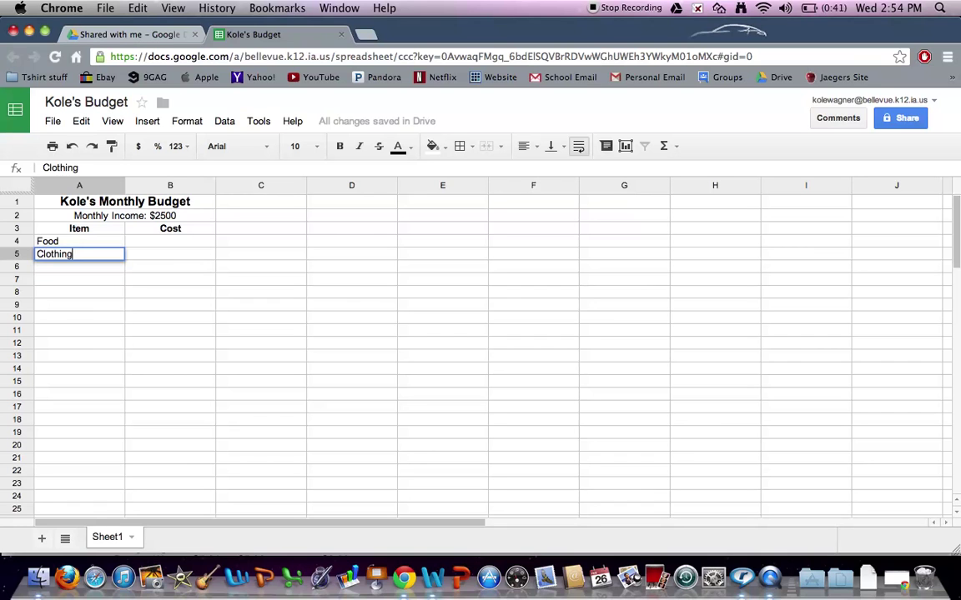
pyautogui.press('Return')
pyautogui.write('Fuel')
pyautogui.press('Return')
# Enter Electric Bill, Mortgage, Clothing, Credit Card Payment and Fun Money in A7:A11
pyautogui.write('Elec')
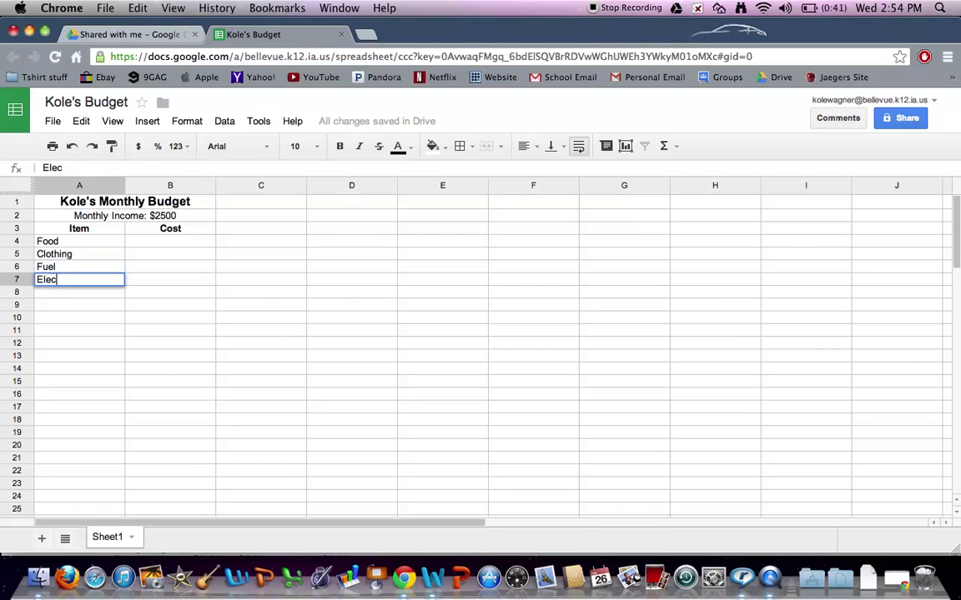
pyautogui.write('tric Bill')
pyautogui.press('Return')
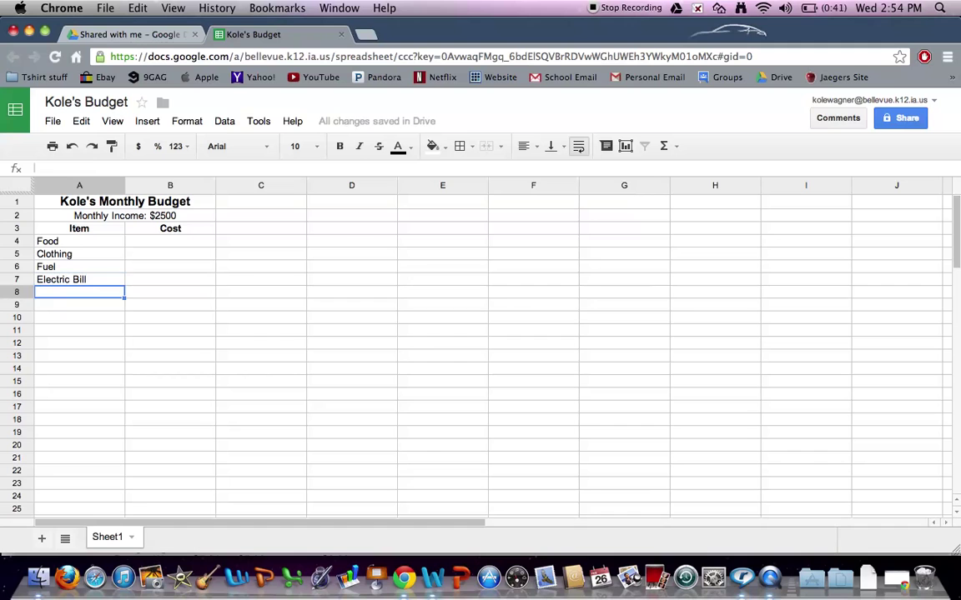
pyautogui.write('Mort')
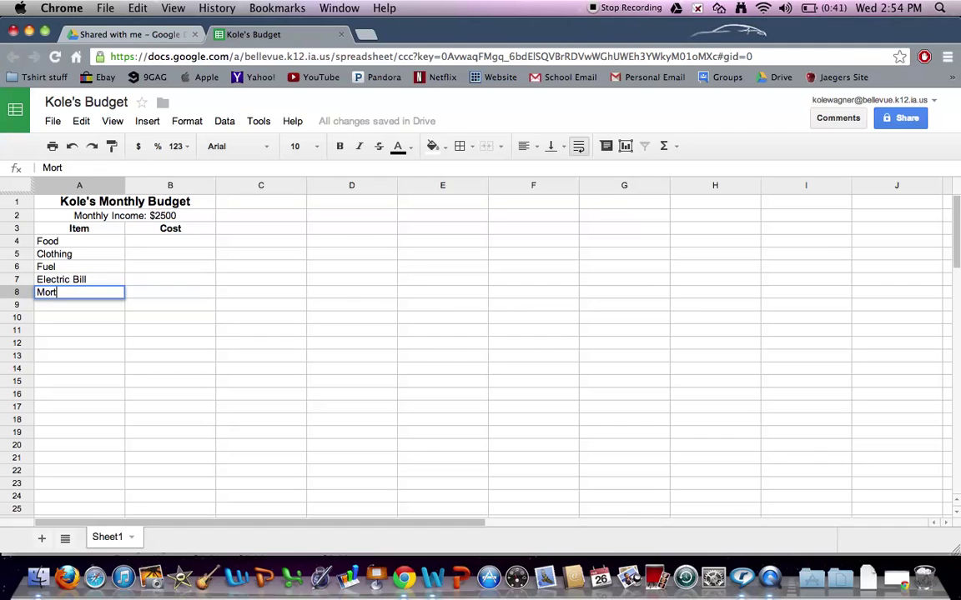
pyautogui.write('gage')
pyautogui.press('Return')
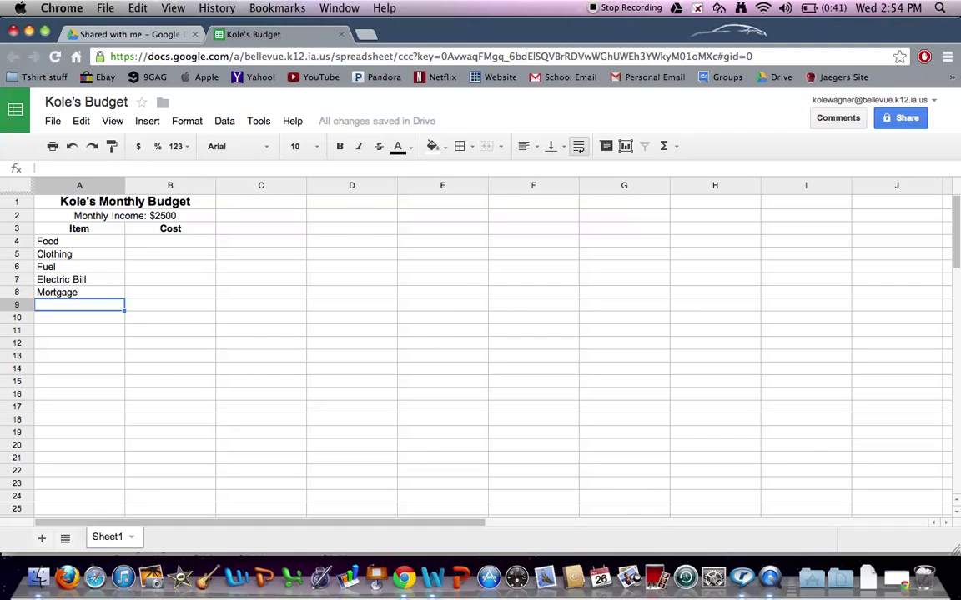
pyautogui.write('Clothing')
pyautogui.press('Return')
pyautogui.write('edit')
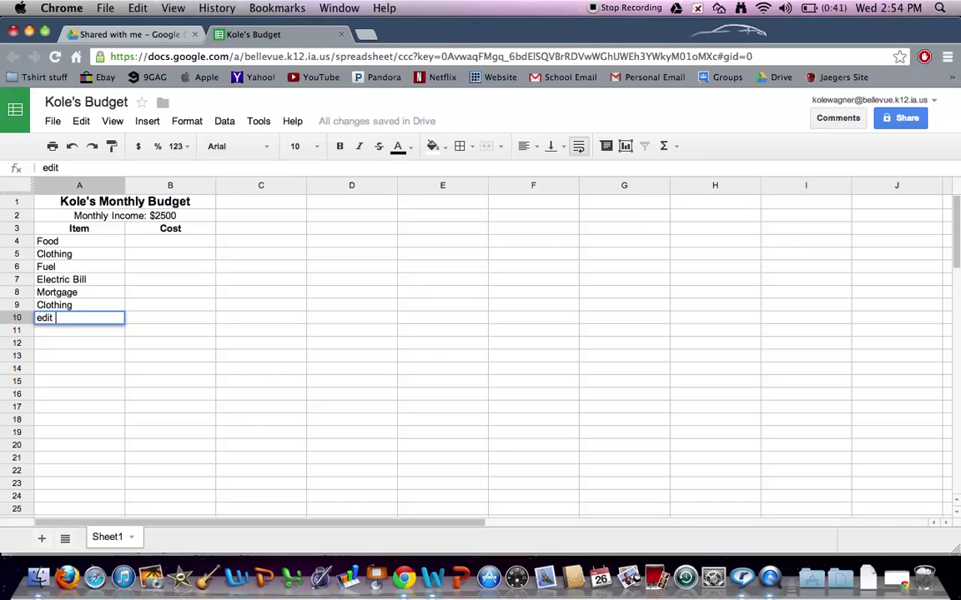
pyautogui.press('BackSpace')
pyautogui.press('BackSpace')
pyautogui.press('BackSpace')
pyautogui.press('BackSpace')
pyautogui.write('Credit Card Payment')
pyautogui.press('Return')
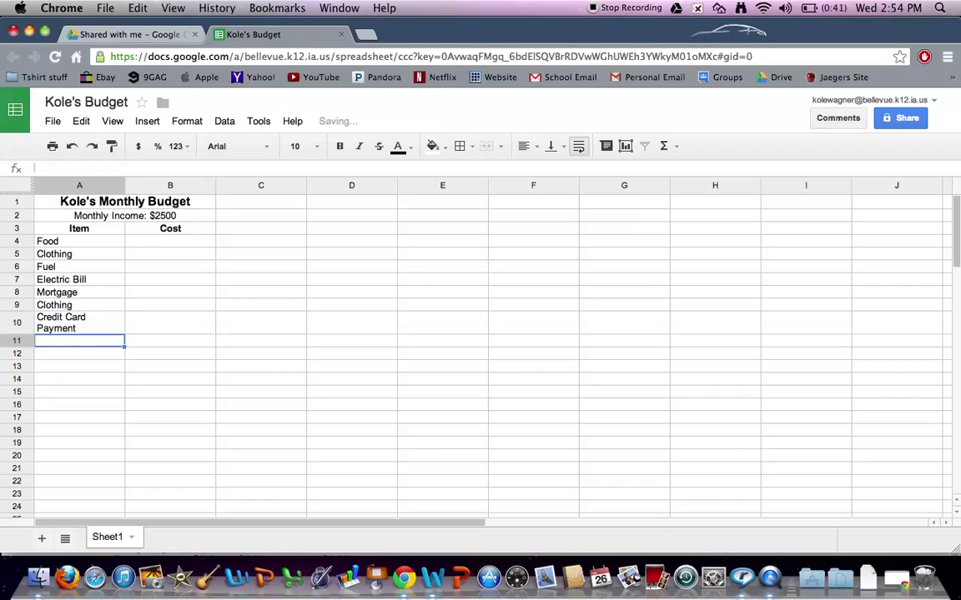
pyautogui.write('Fu')
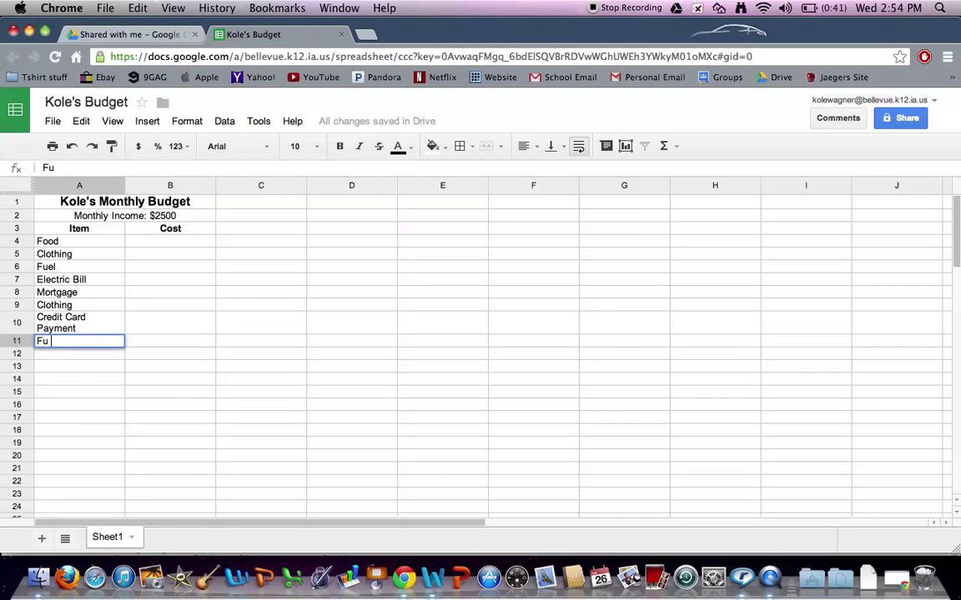
pyautogui.press('BackSpace')
pyautogui.write('un Money')
pyautogui.press('Return')
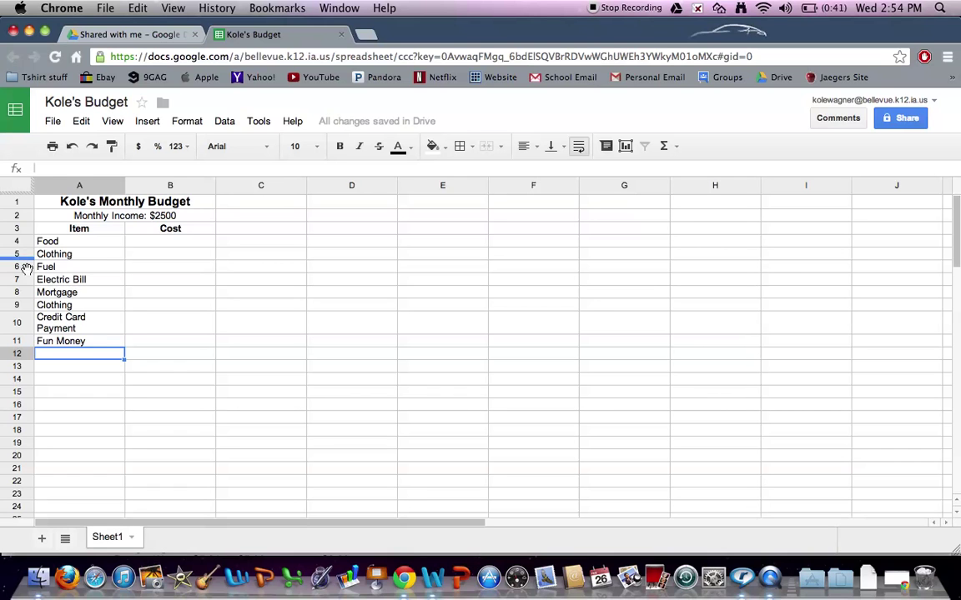
# Widen column A until 'Credit Card Payment' fits without wrapping
pyautogui.click(70, 240)
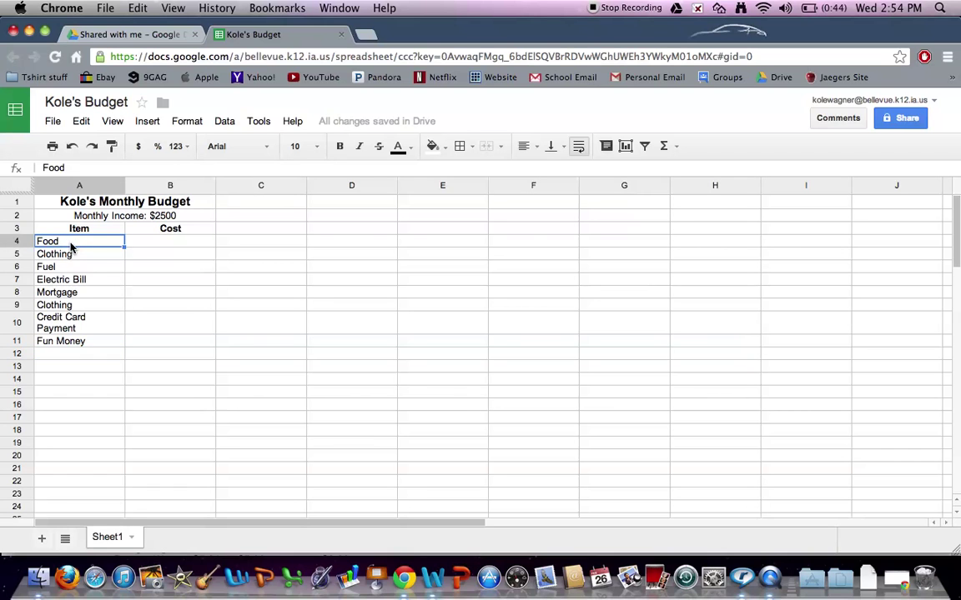
pyautogui.click(78, 325)
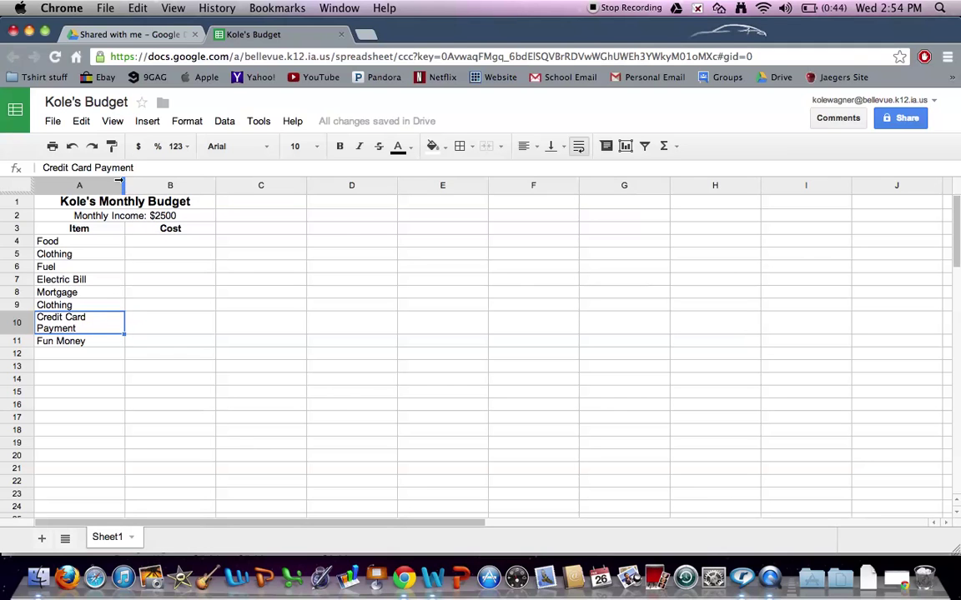
pyautogui.moveTo(121, 185); pyautogui.dragTo(130, 185)
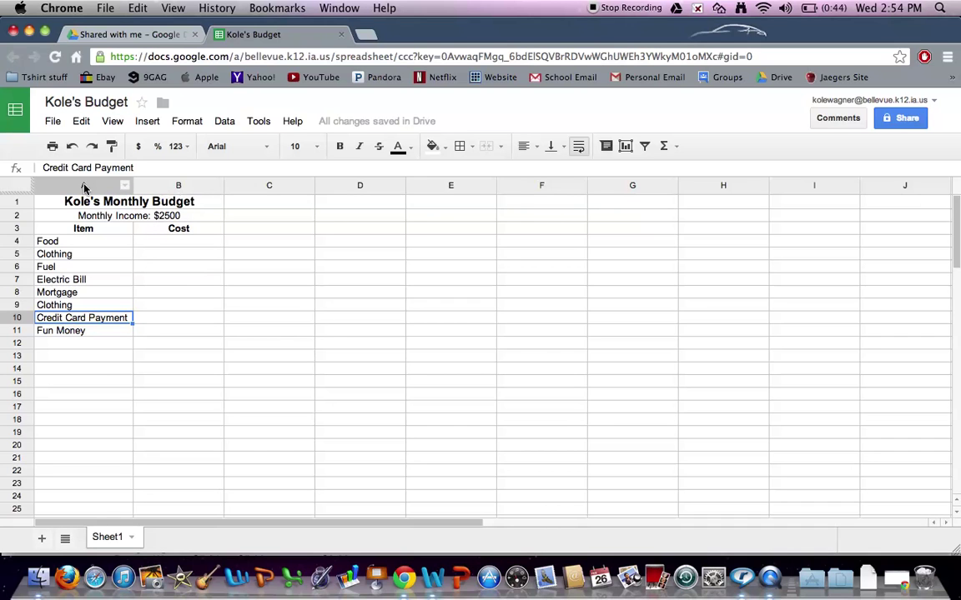
pyautogui.click(164, 244)
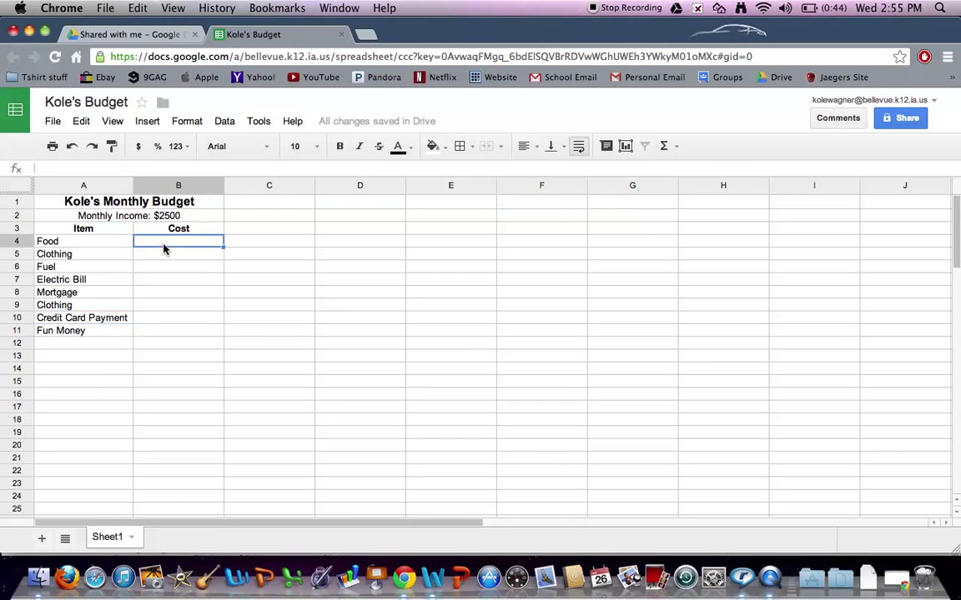
# Enter the costs 500, 200, 300, 150, 365, 170 and 200 in B4:B10
pyautogui.doubleClick(167, 244)
pyautogui.write('500')
pyautogui.press('Return')
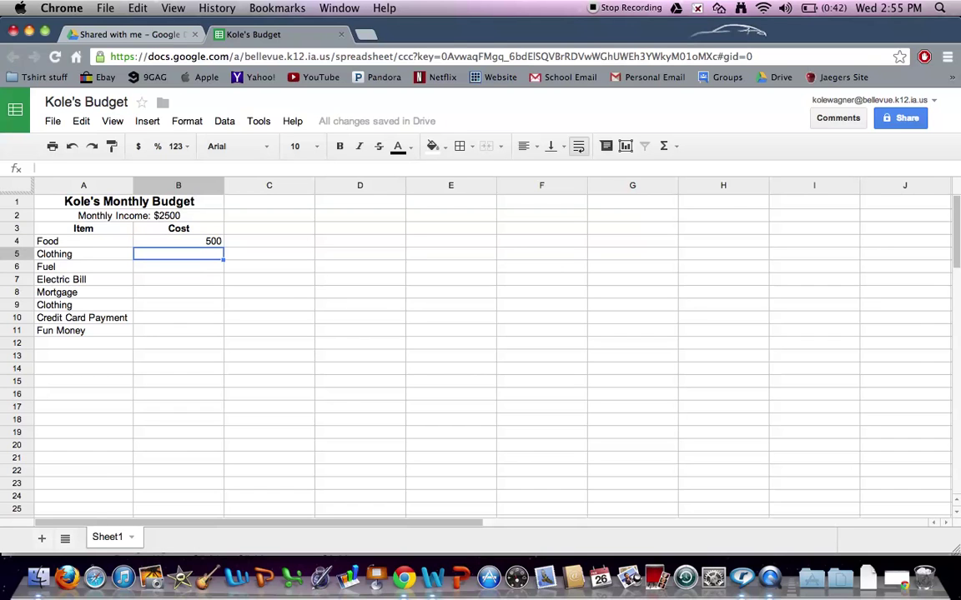
pyautogui.write('200')
pyautogui.press('Return')
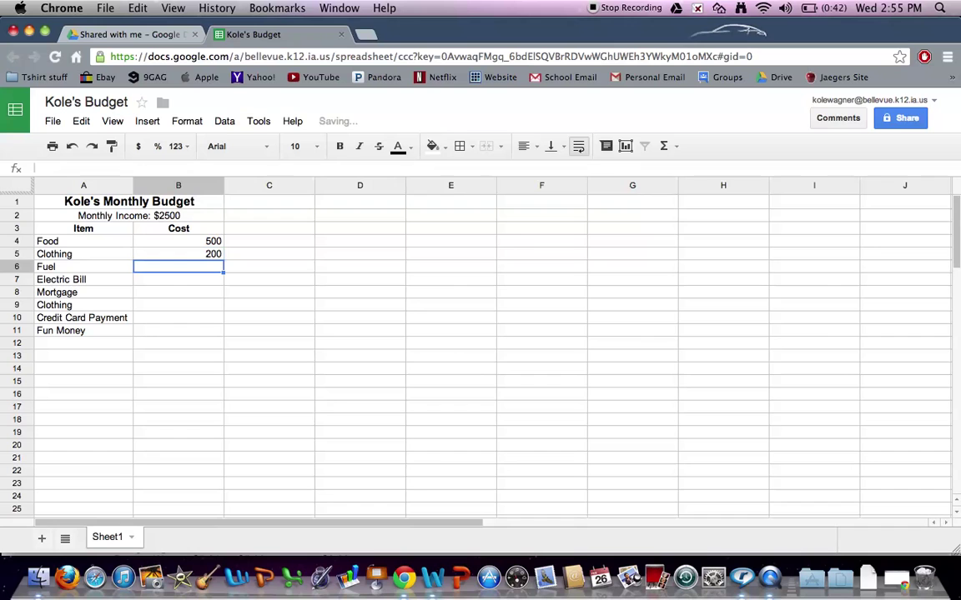
pyautogui.write('300')
pyautogui.press('Return')
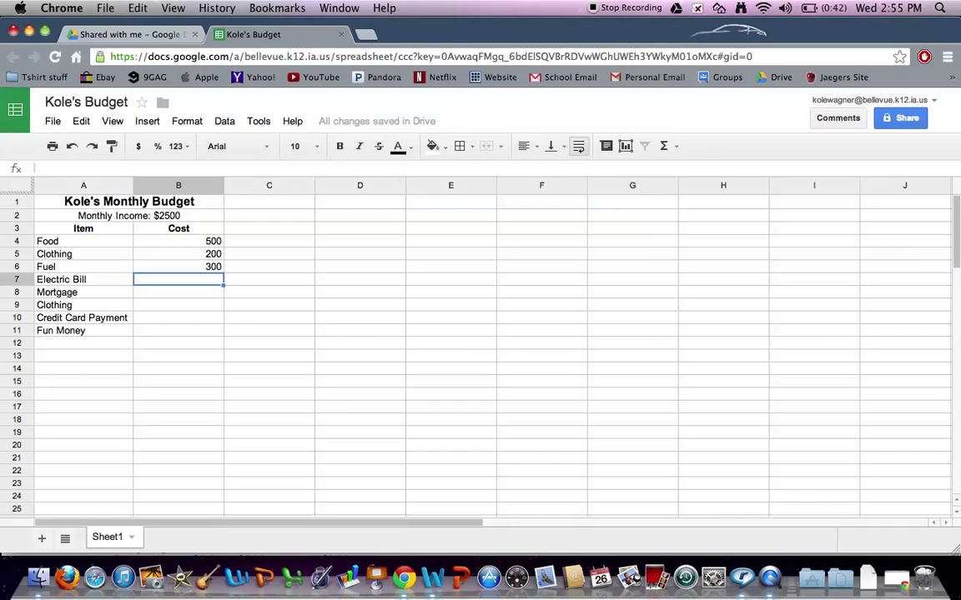
pyautogui.write('150')
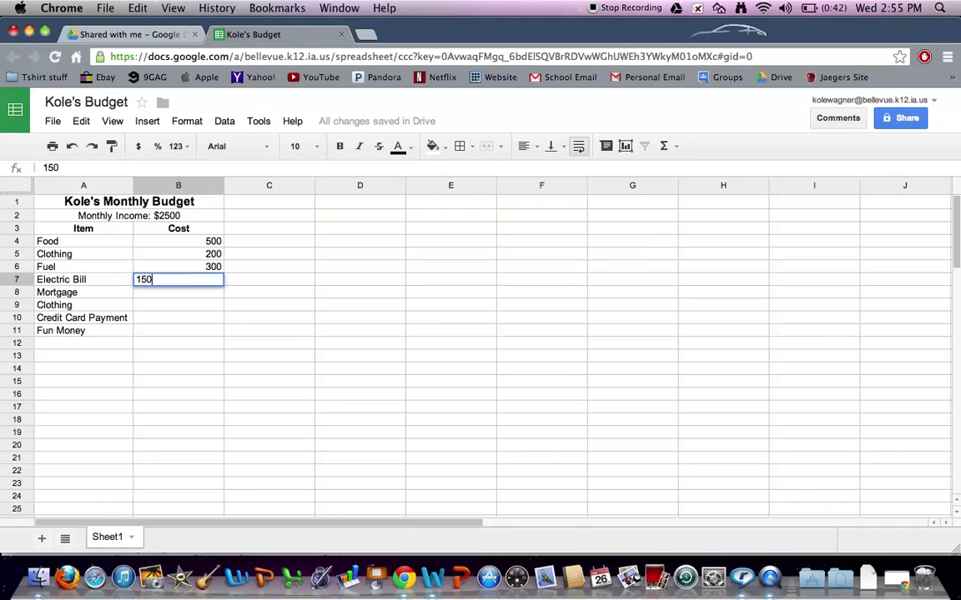
pyautogui.press('Return')
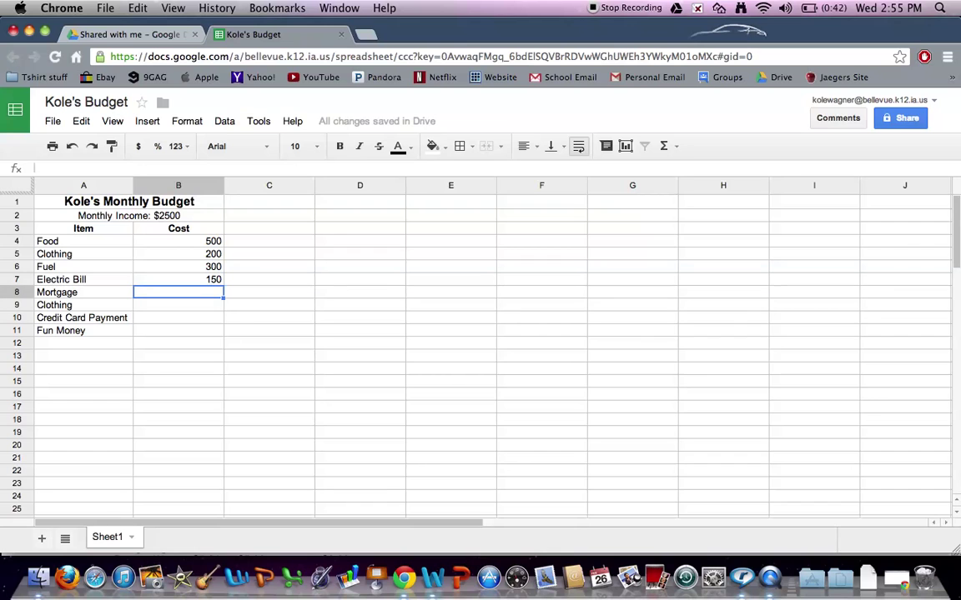
pyautogui.write('365')
pyautogui.press('Return')
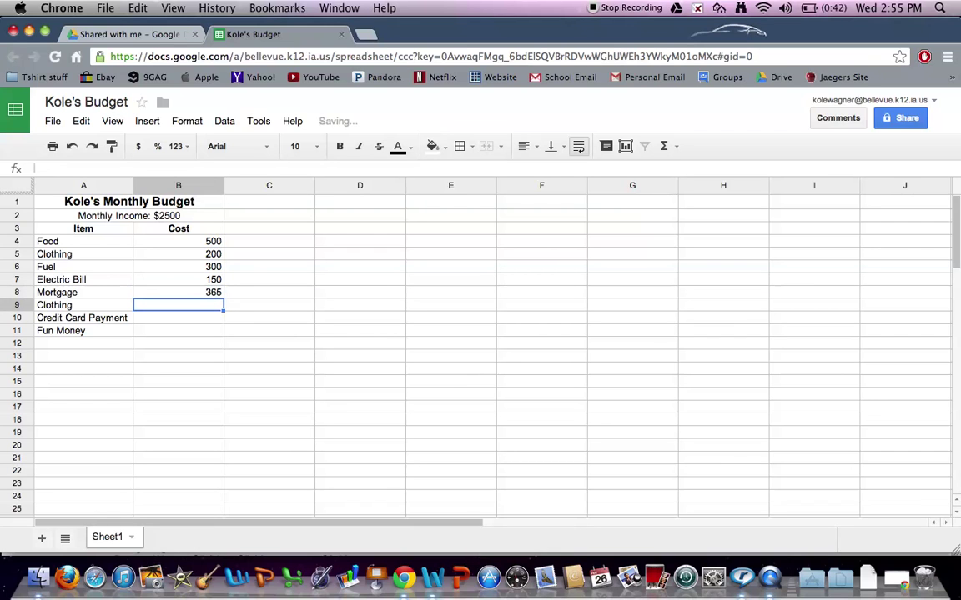
pyautogui.write('1')
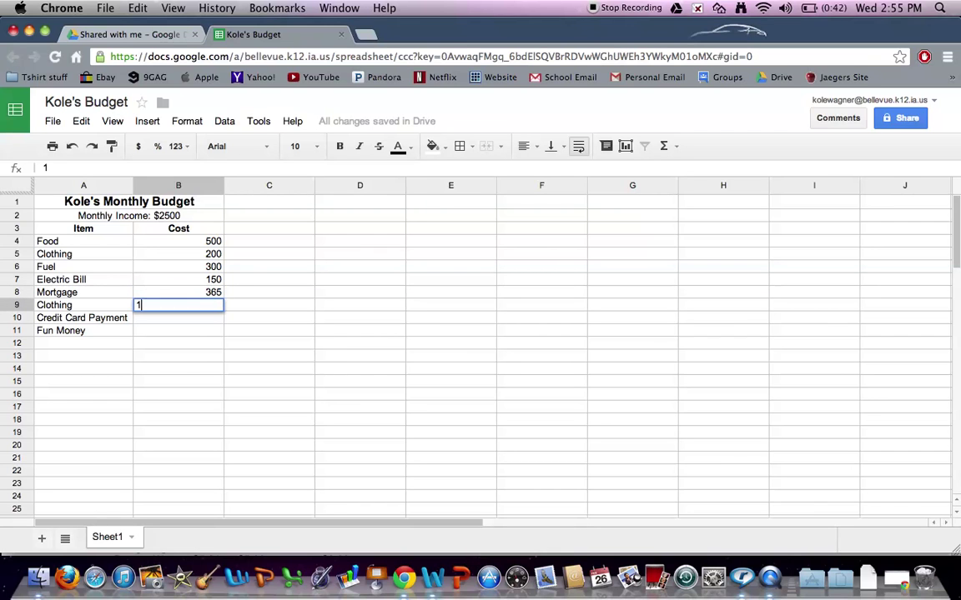
pyautogui.write('70')
pyautogui.press('Return')
pyautogui.write('200')
pyautogui.press('Return')
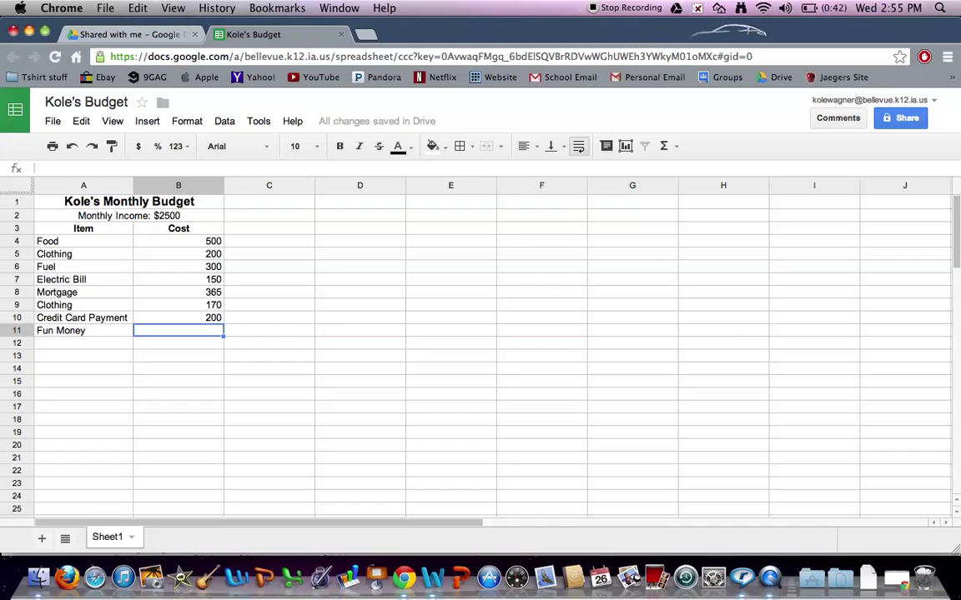
# Select the cost values in B4:B10
pyautogui.click(183, 243)
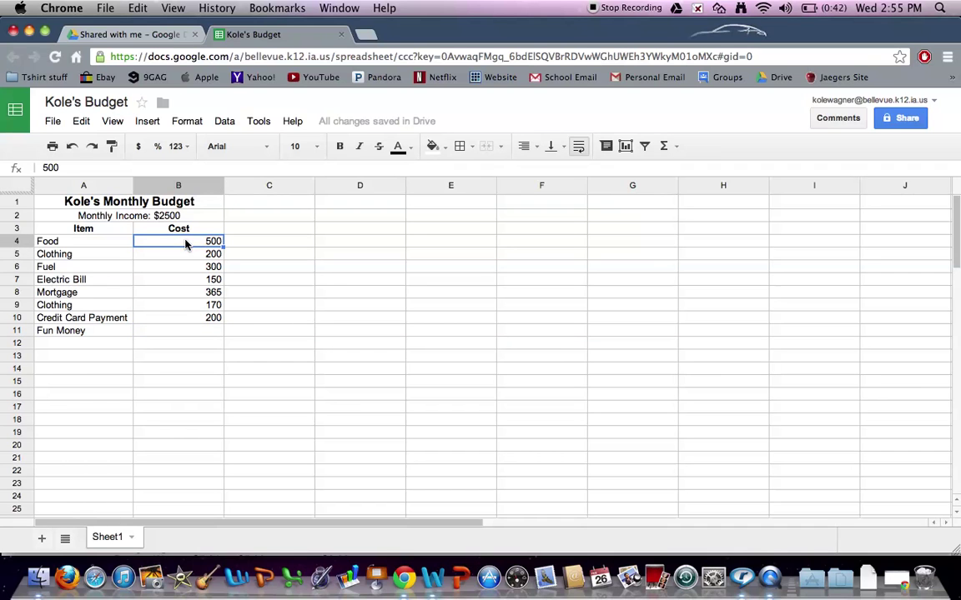
pyautogui.moveTo(184, 245); pyautogui.dragTo(190, 317)
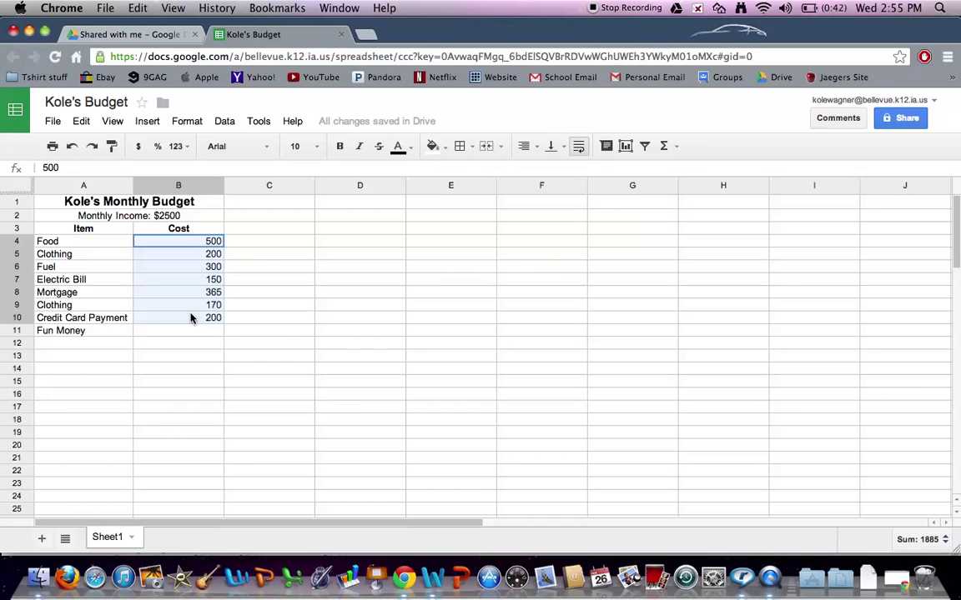
pyautogui.press('super+c')
pyautogui.click(208, 241)
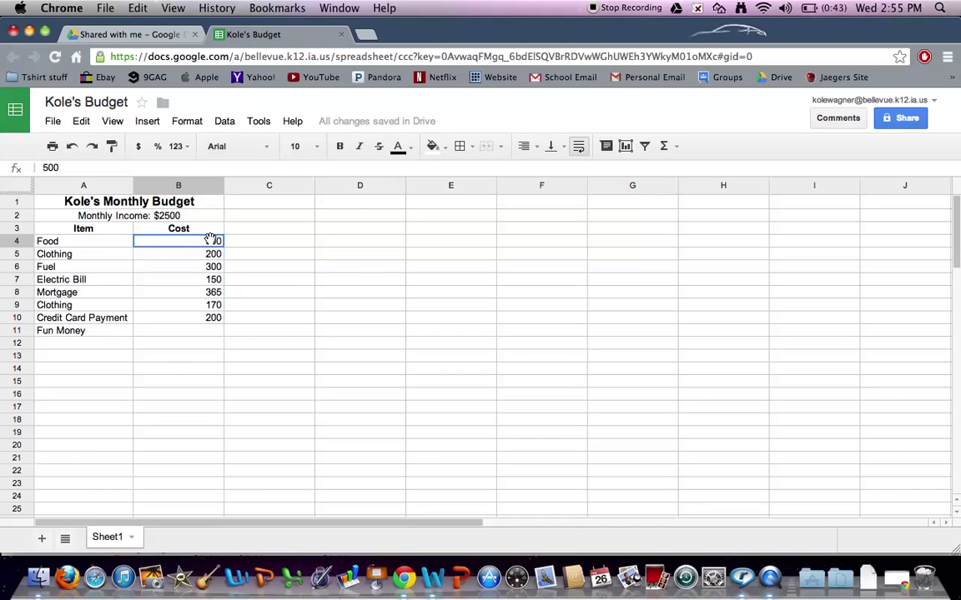
pyautogui.click(208, 266)
pyautogui.moveTo(207, 243); pyautogui.dragTo(208, 318)
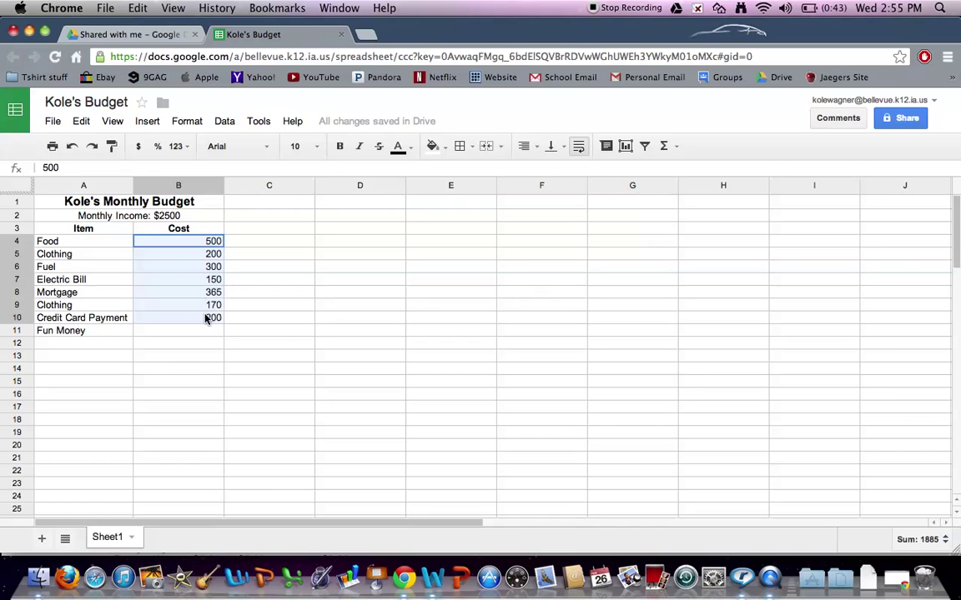
pyautogui.click(217, 251)
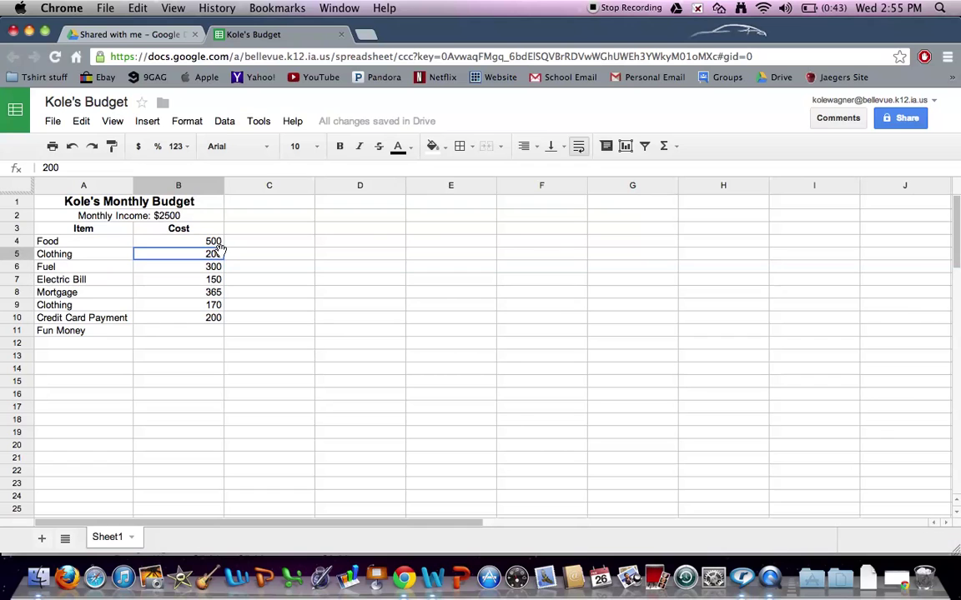
pyautogui.click(219, 242)
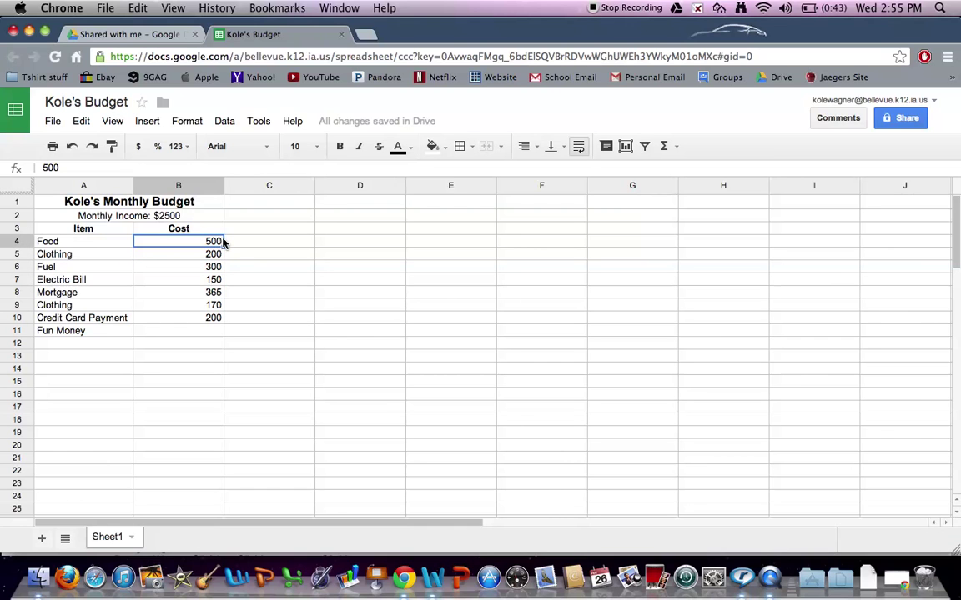
pyautogui.moveTo(215, 242)
pyautogui.mouseDown()
pyautogui.moveTo(232, 242)
pyautogui.moveTo(208, 256)
pyautogui.moveTo(208, 318)
pyautogui.mouseUp()
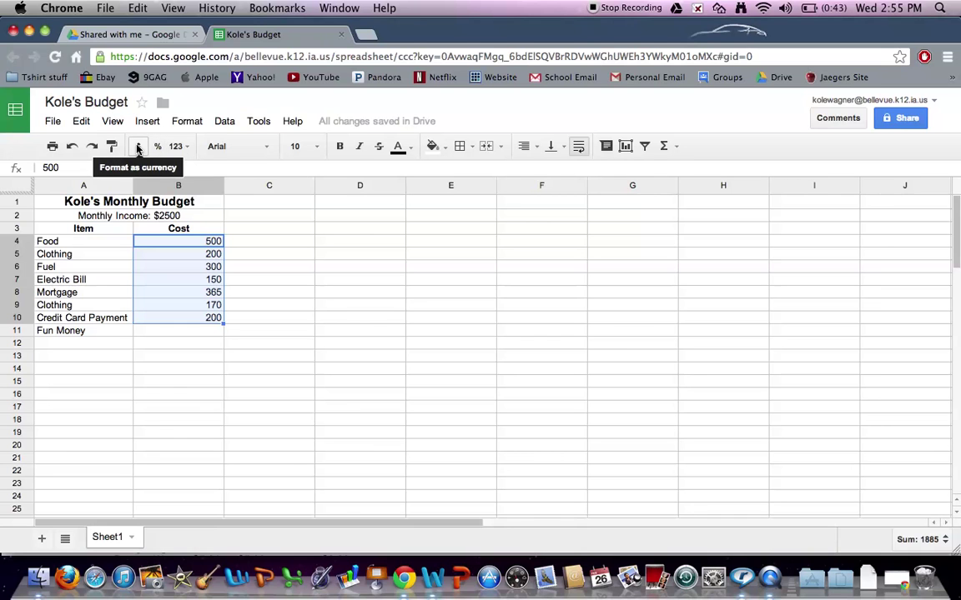
# Apply currency format so the costs show as $500.00 through $200.00
pyautogui.click(179, 147)
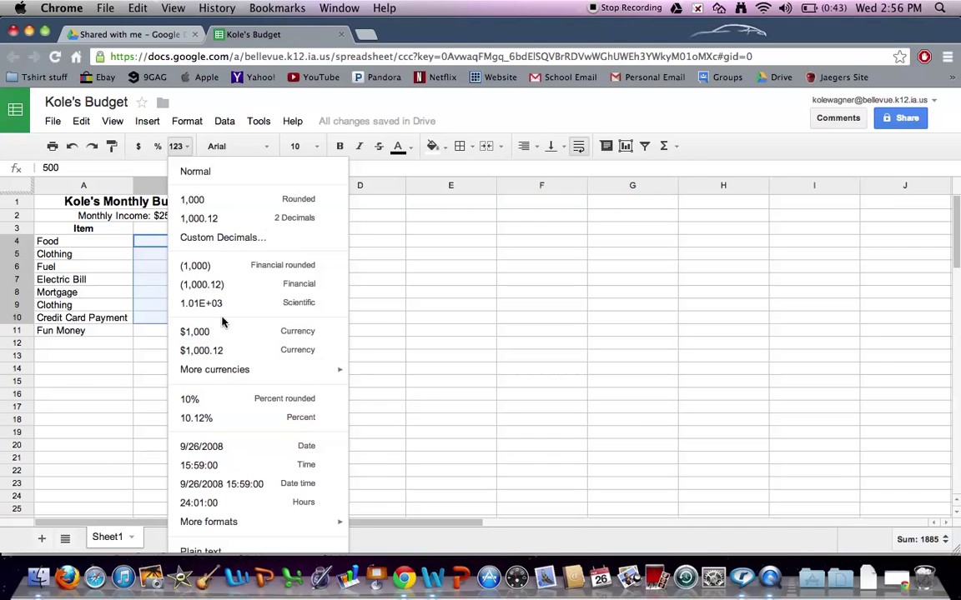
pyautogui.click(152, 169)
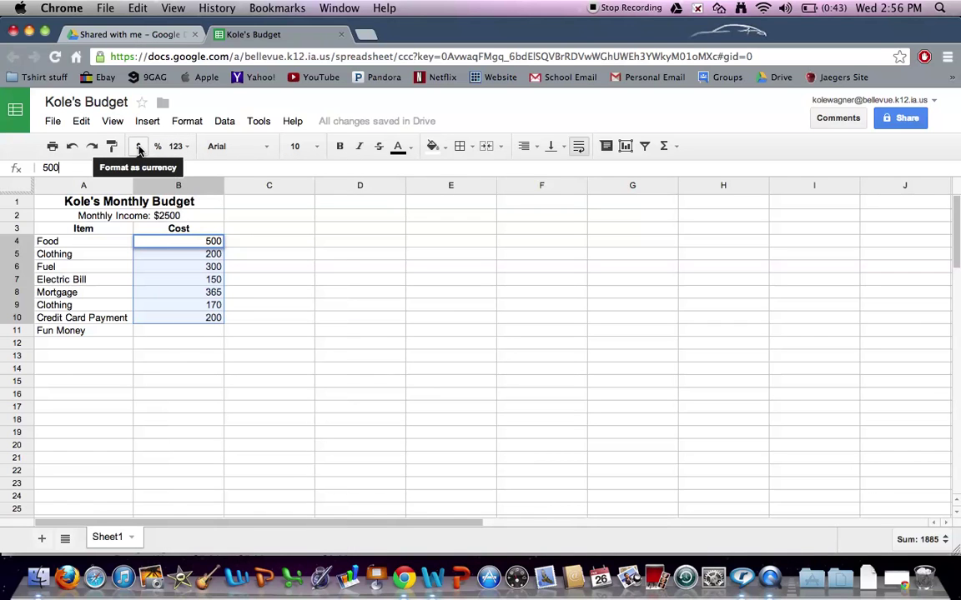
pyautogui.click(139, 147)
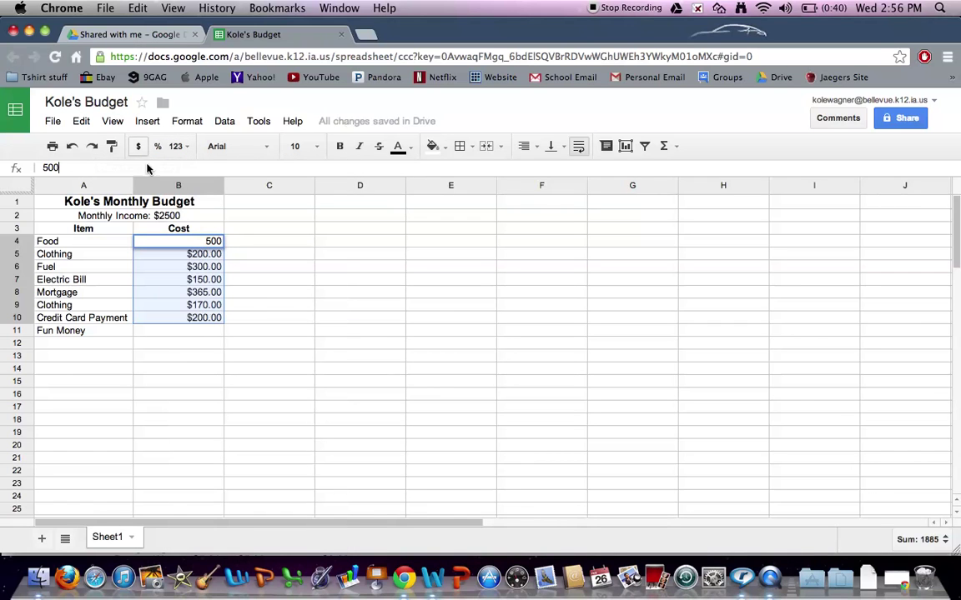
pyautogui.click(294, 320)
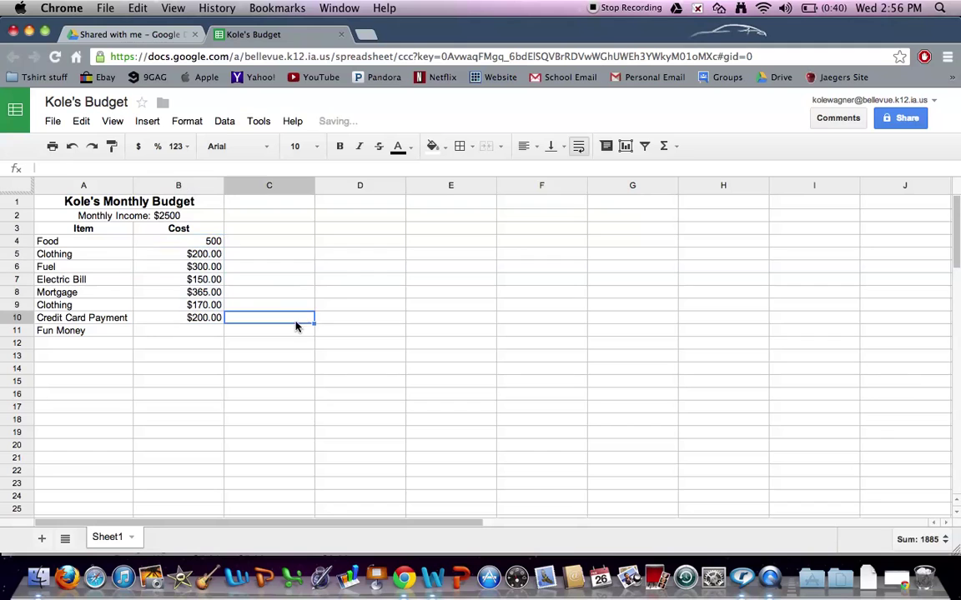
pyautogui.click(189, 332)
# Delete the duplicate Clothing item and move Credit Card Payment up into its row
pyautogui.doubleClick(189, 332)
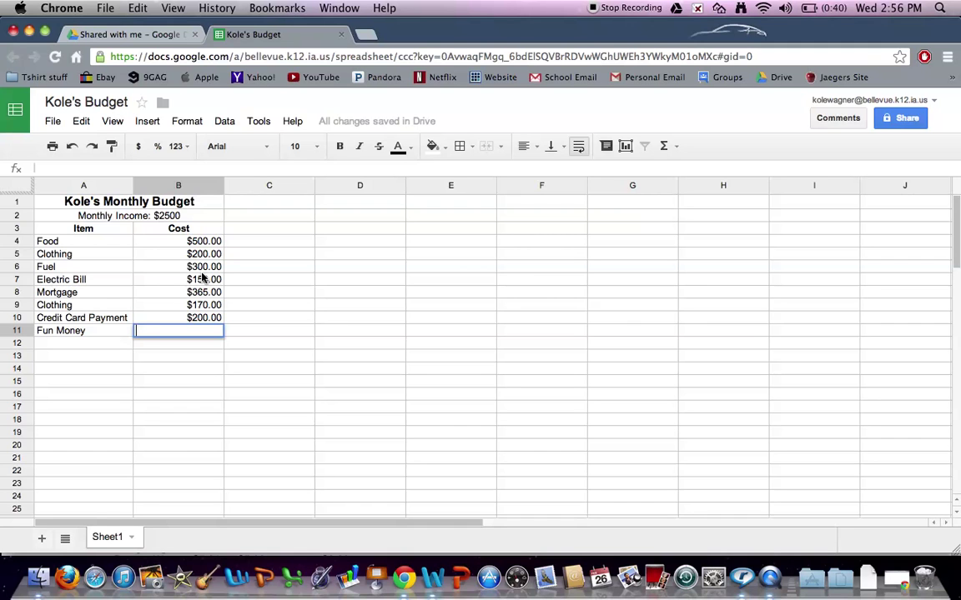
pyautogui.click(72, 309)
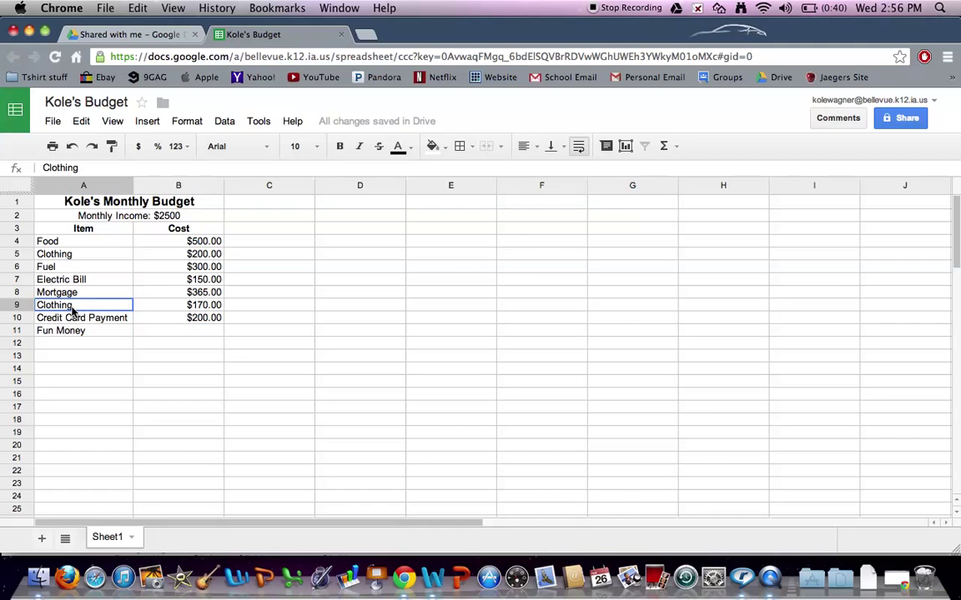
pyautogui.press('BackSpace')
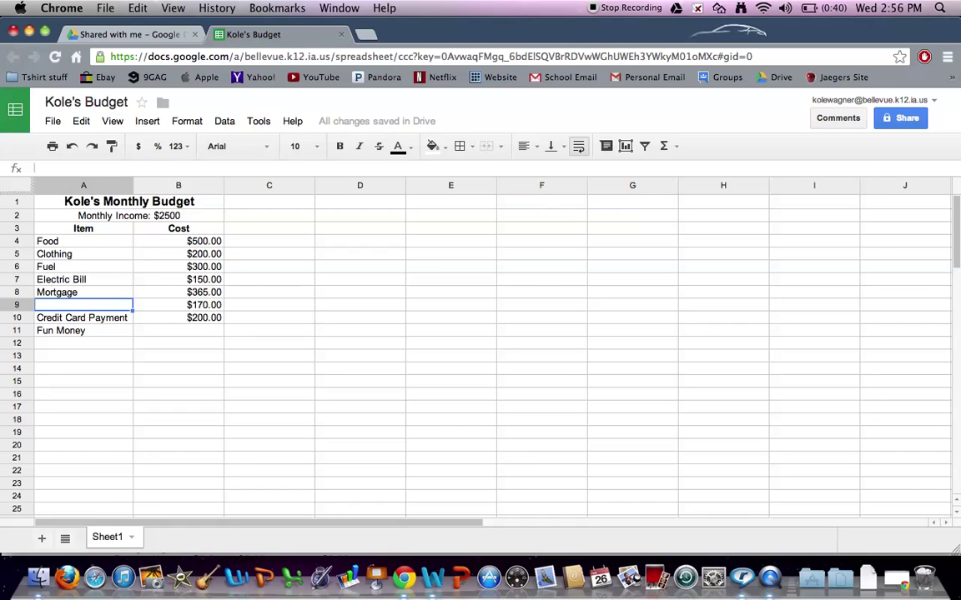
pyautogui.press('Return')
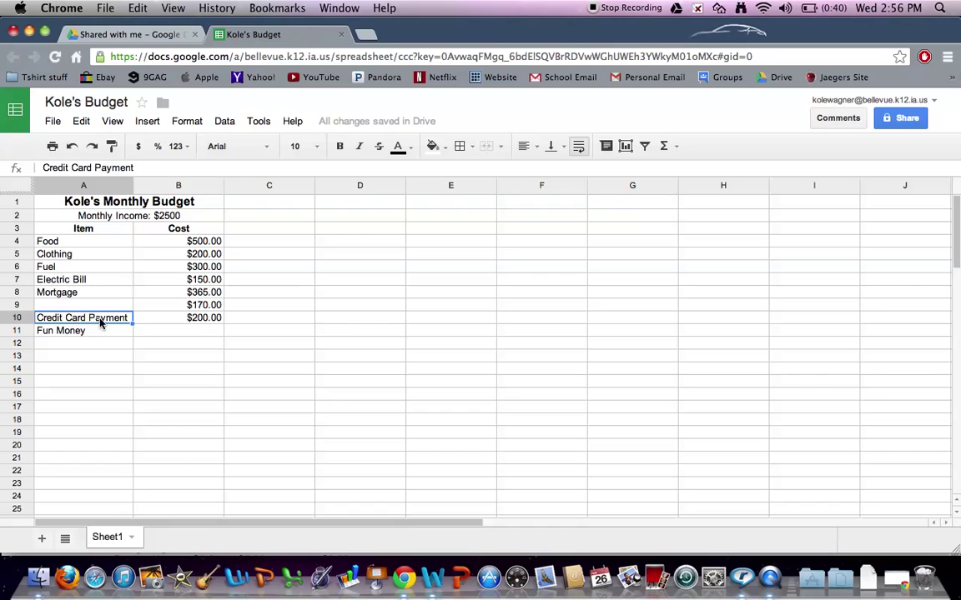
pyautogui.moveTo(131, 321); pyautogui.dragTo(133, 308)
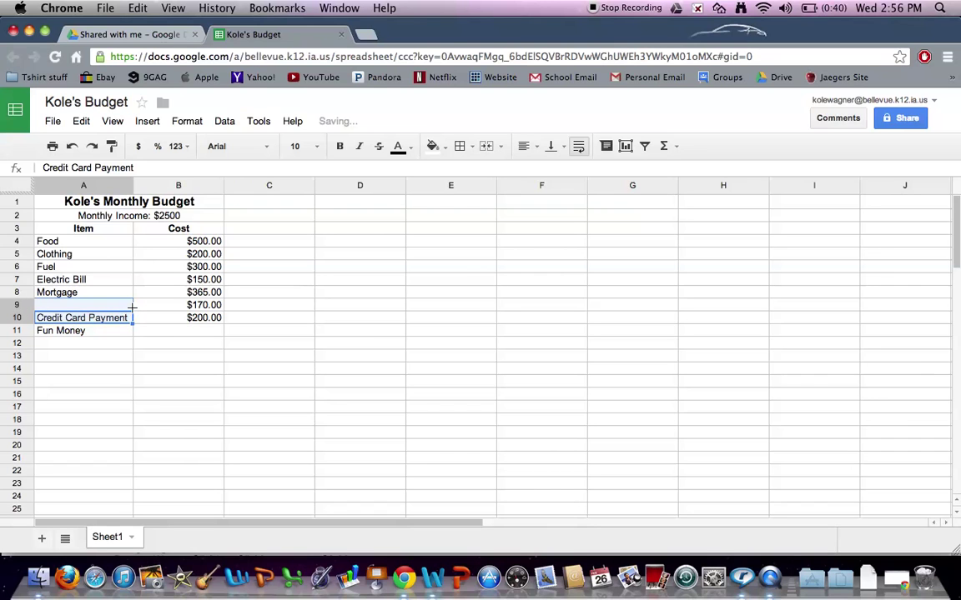
pyautogui.press('BackSpace')
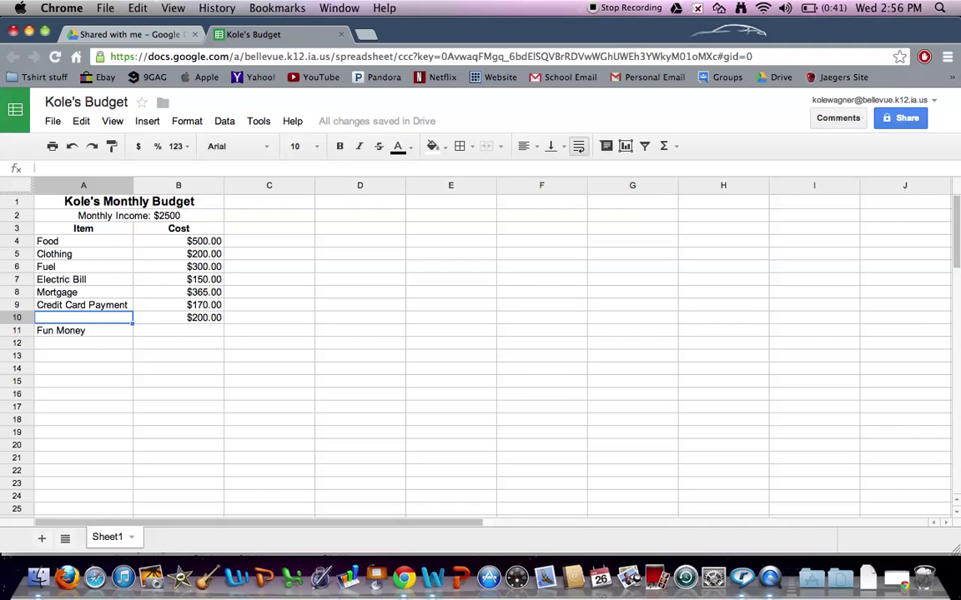
# Enter 'Fun Money' in A10 beside $200.00 and clear the leftover entry in A11
pyautogui.doubleClick(107, 320)
pyautogui.write('F')
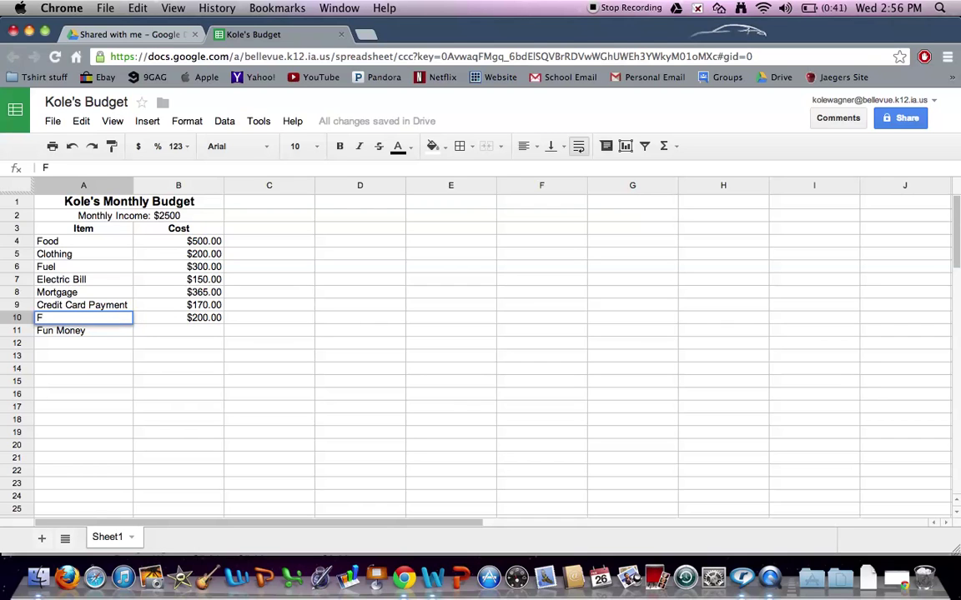
pyautogui.write('un money')
pyautogui.press('BackSpace')
pyautogui.press('BackSpace')
pyautogui.press('BackSpace')
pyautogui.press('BackSpace')
pyautogui.press('BackSpace')
pyautogui.write('Money')
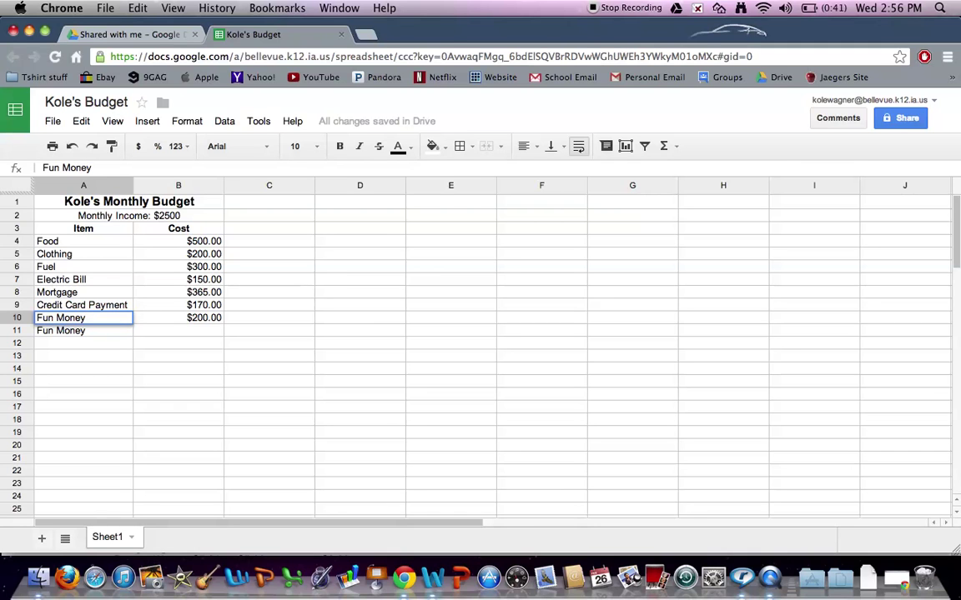
pyautogui.press('Return')
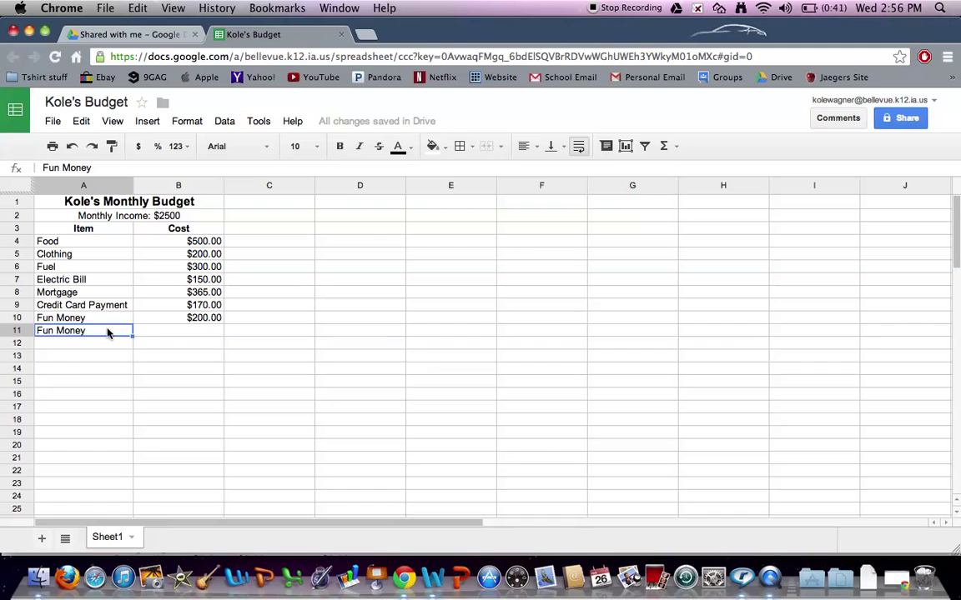
pyautogui.press('BackSpace')
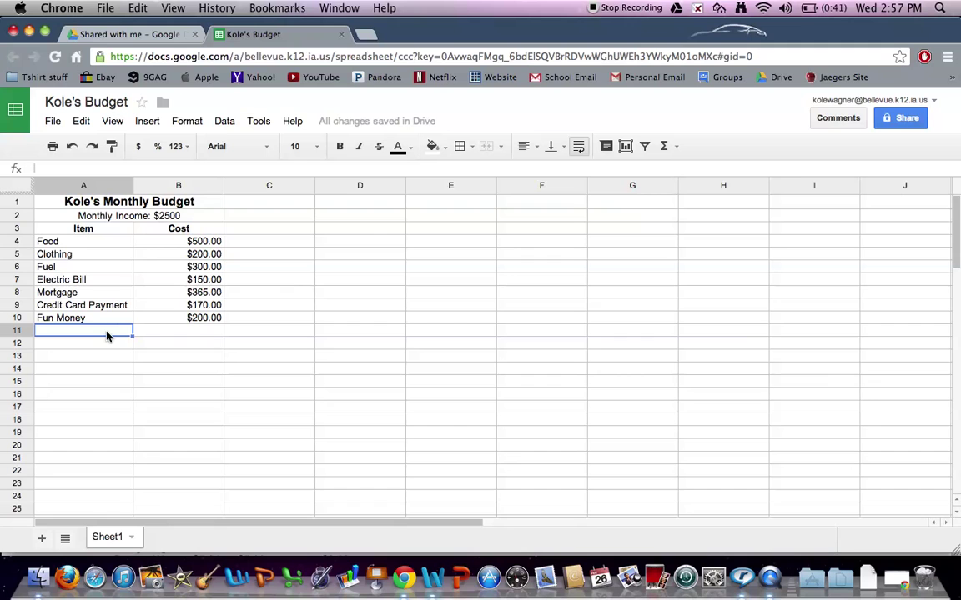
# Enter a bold, right-aligned 'Total' label in cell A11
pyautogui.write('Tota')
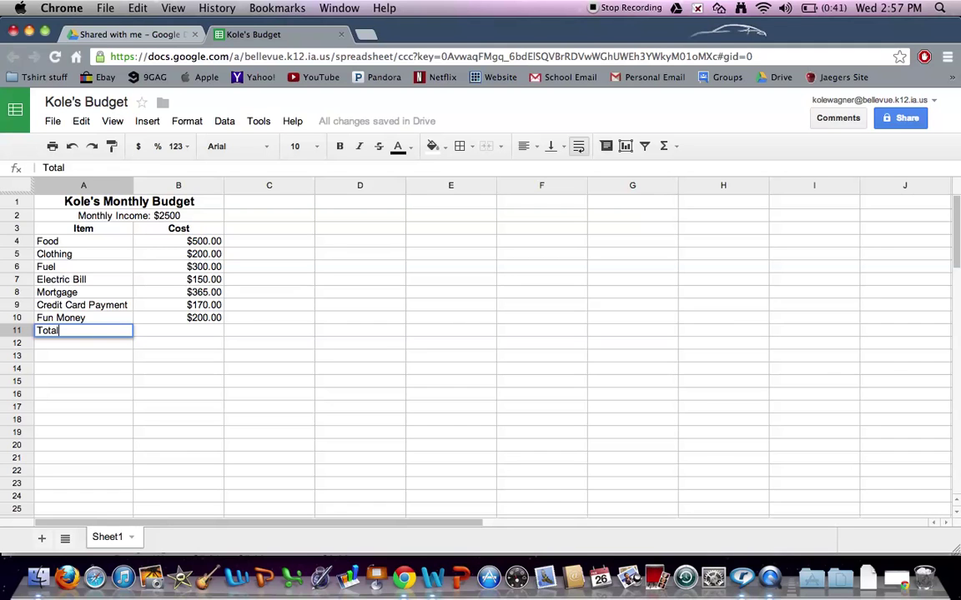
pyautogui.write('l')
pyautogui.press('Return')
pyautogui.click(86, 332)
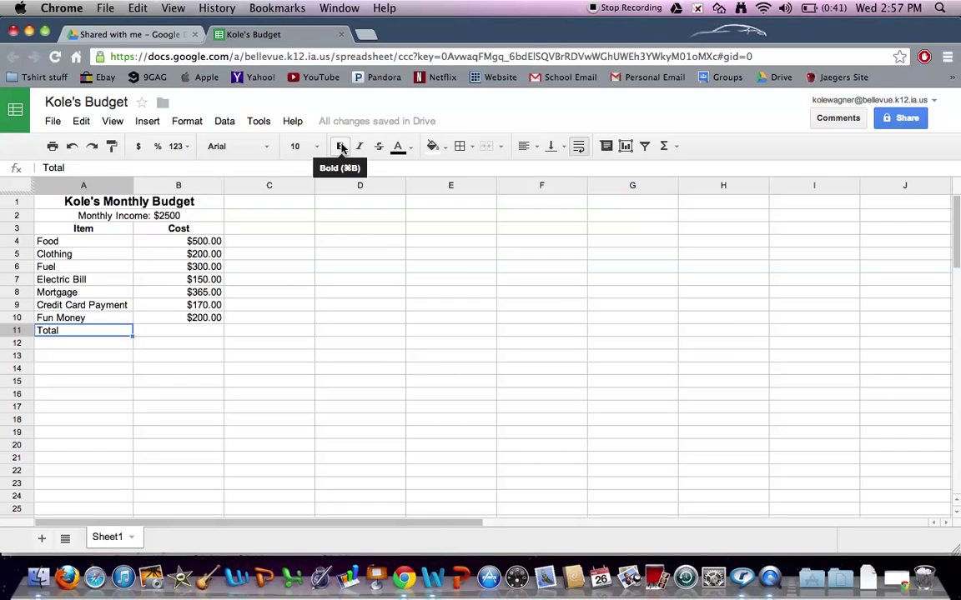
pyautogui.click(341, 148)
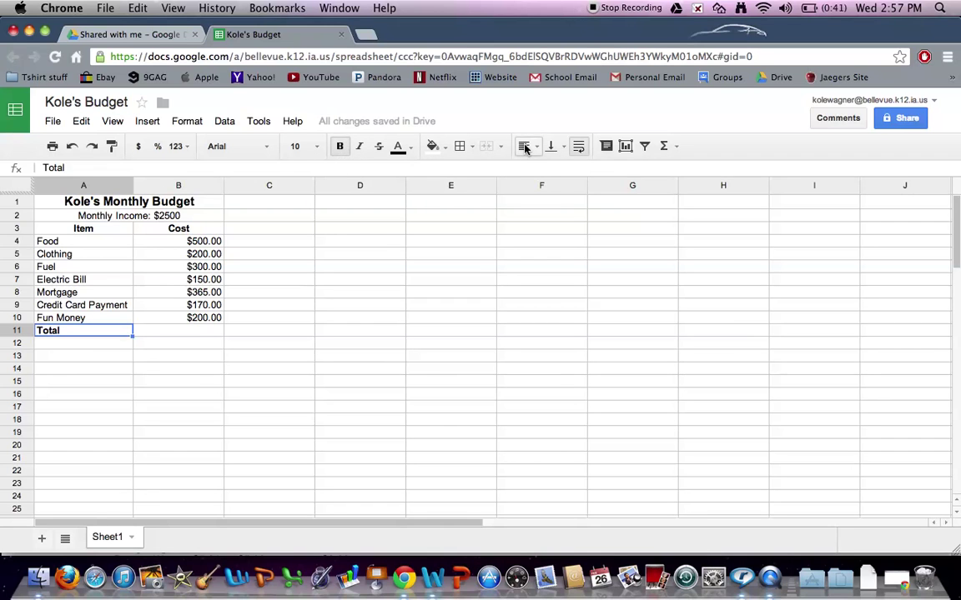
pyautogui.click(526, 146)
pyautogui.click(569, 171)
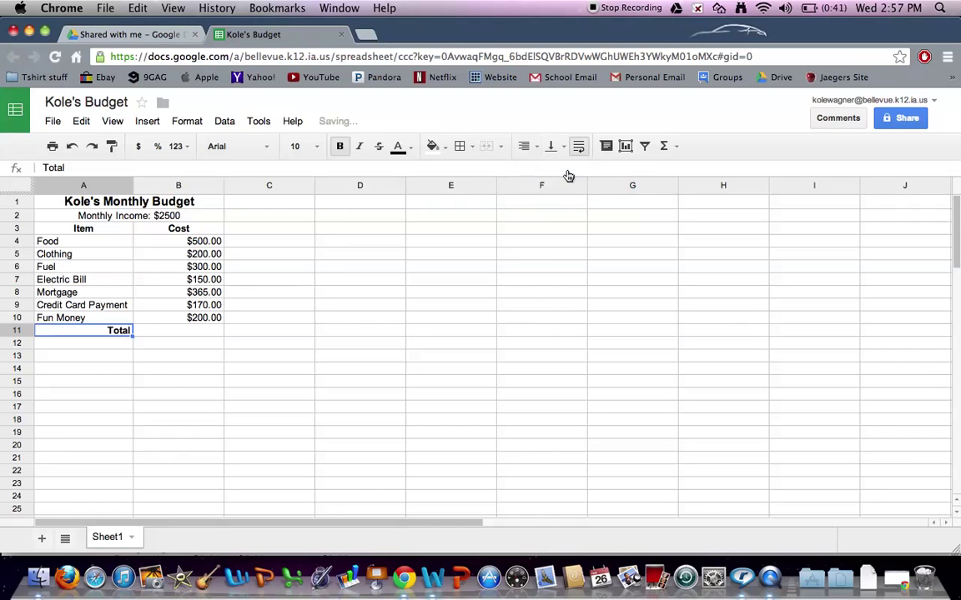
pyautogui.click(142, 332)
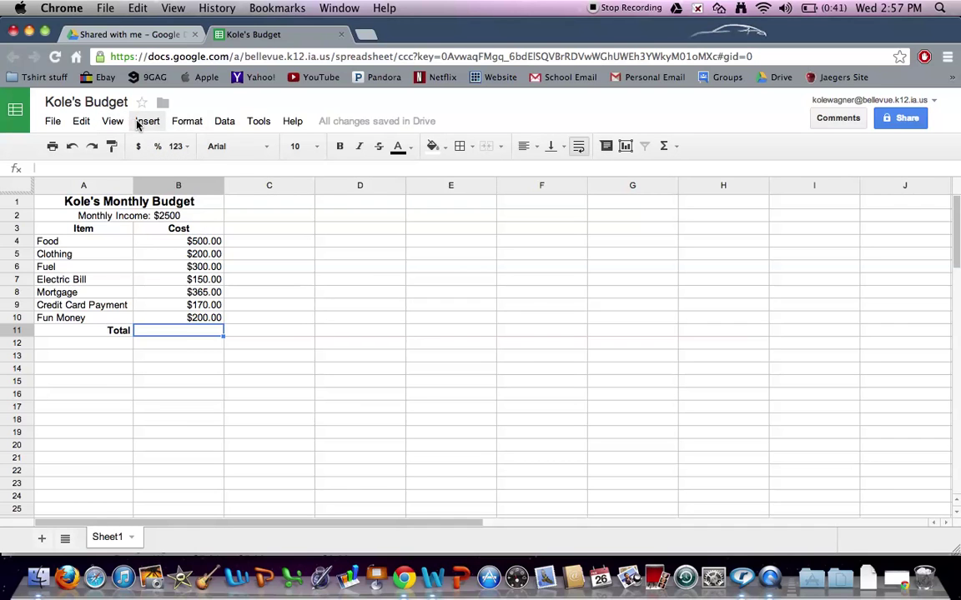
# Put =SUM(B4:B10) in B11 so the costs total $1885
pyautogui.click(146, 122)
pyautogui.moveTo(171, 319)
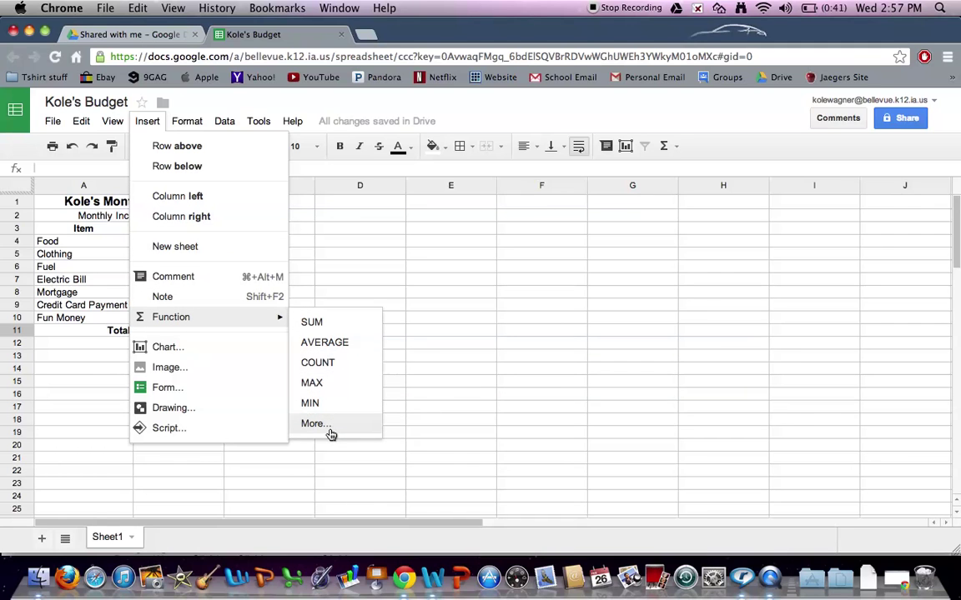
pyautogui.moveTo(278, 324)
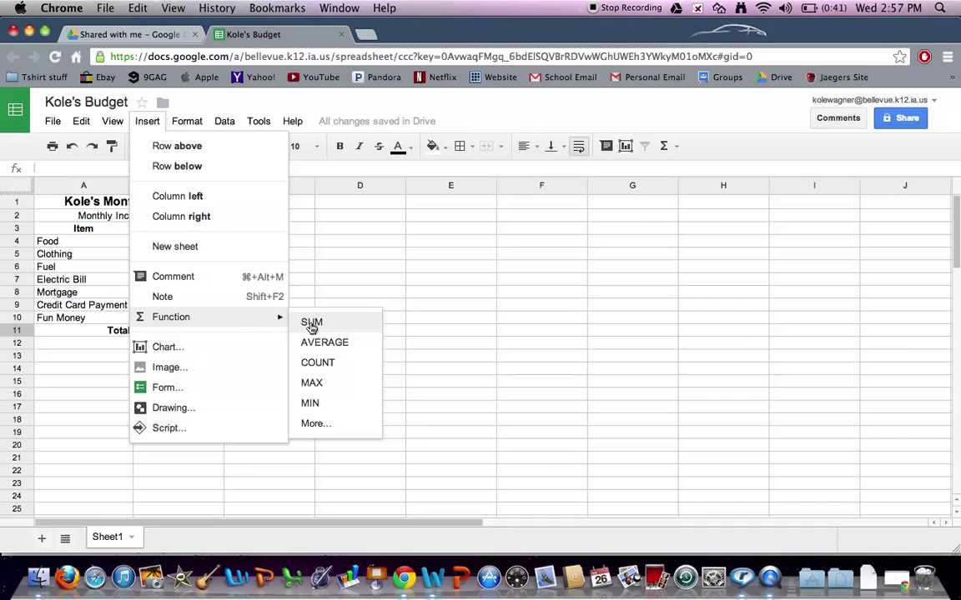
pyautogui.click(311, 323)
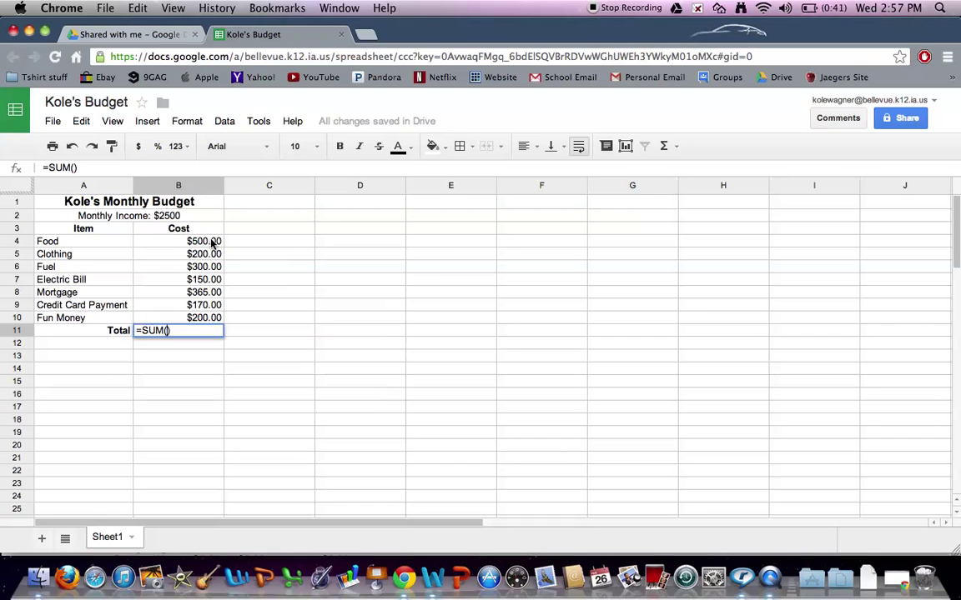
pyautogui.moveTo(212, 242); pyautogui.dragTo(207, 319)
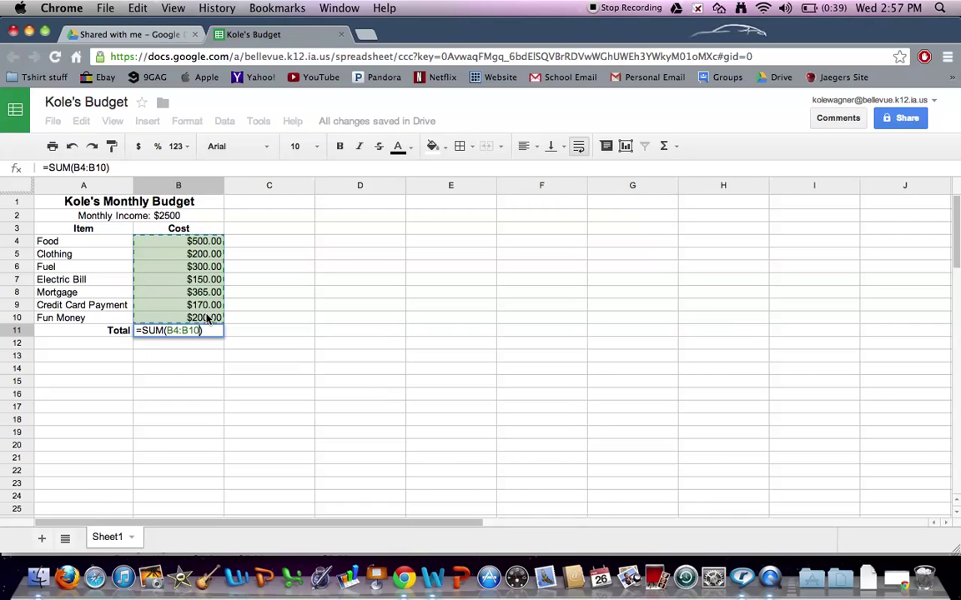
pyautogui.press('Return')
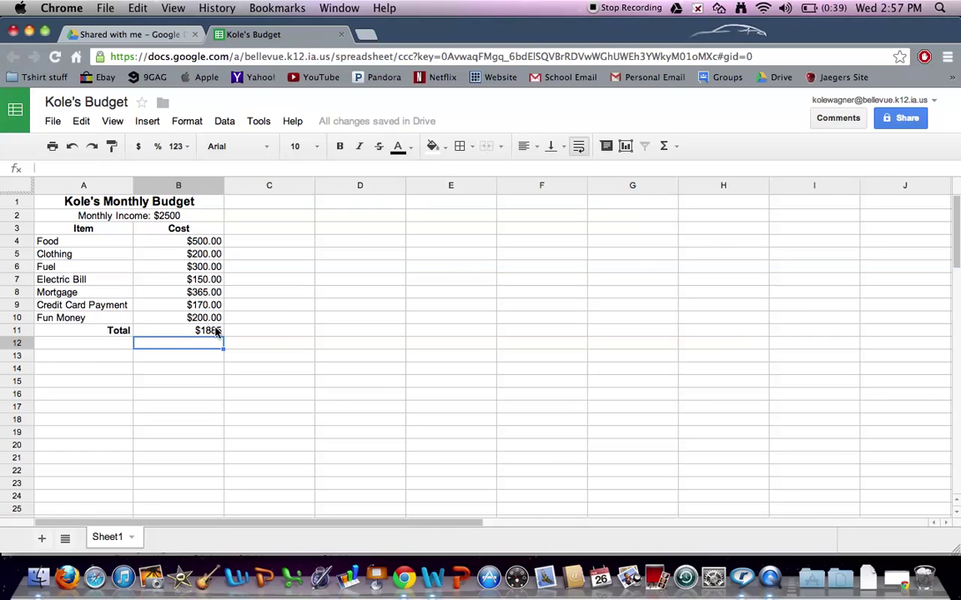
# Change the Electric Bill cost in B7 from $150 to $175, updating the total to $1910
pyautogui.click(215, 282)
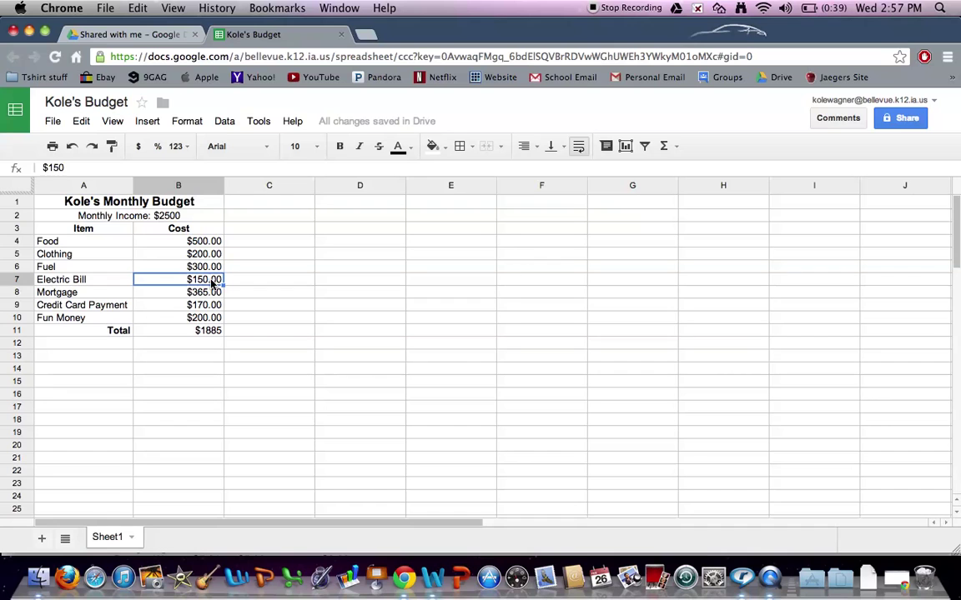
pyautogui.doubleClick(210, 284)
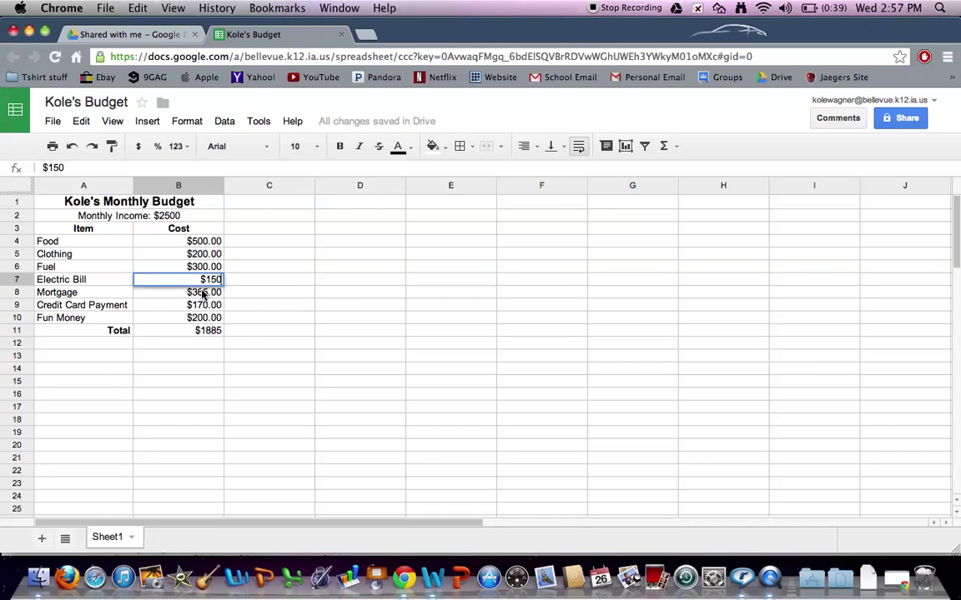
pyautogui.press('BackSpace')
pyautogui.press('BackSpace')
pyautogui.write('75')
pyautogui.press('Return')
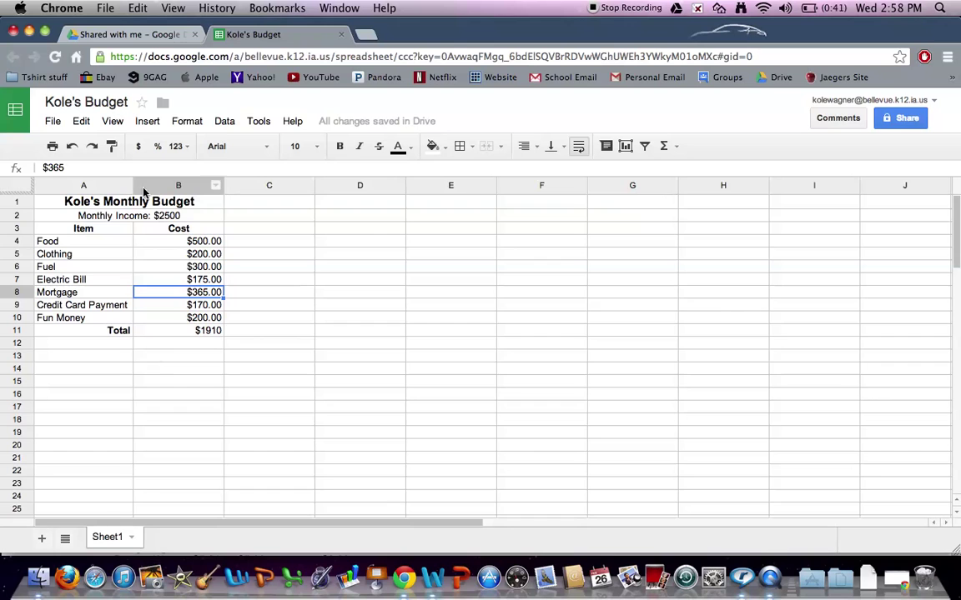
# Enter a bold, right-aligned 'How Much Is Left?' label in cell A12
pyautogui.click(125, 346)
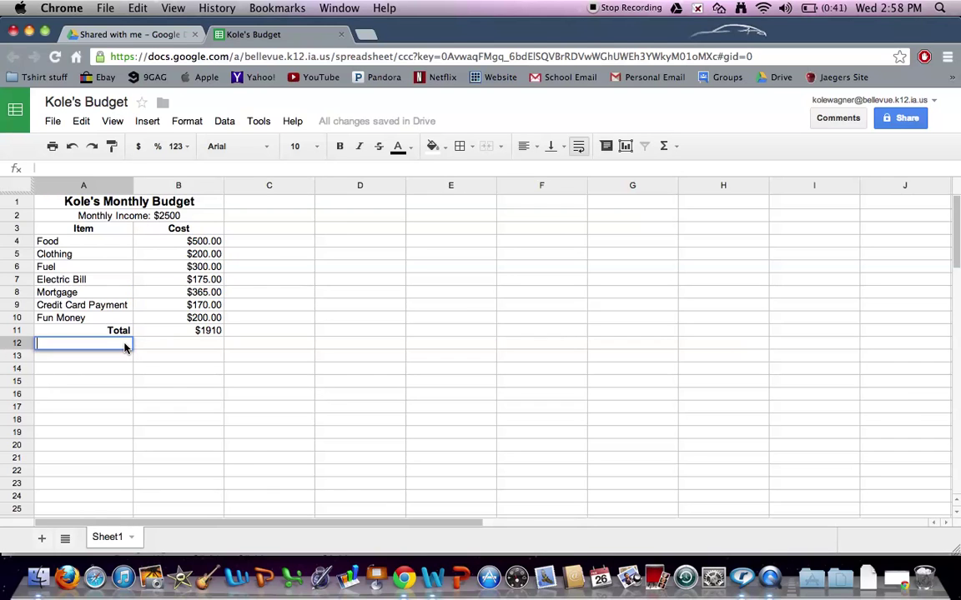
pyautogui.write('How Much I')
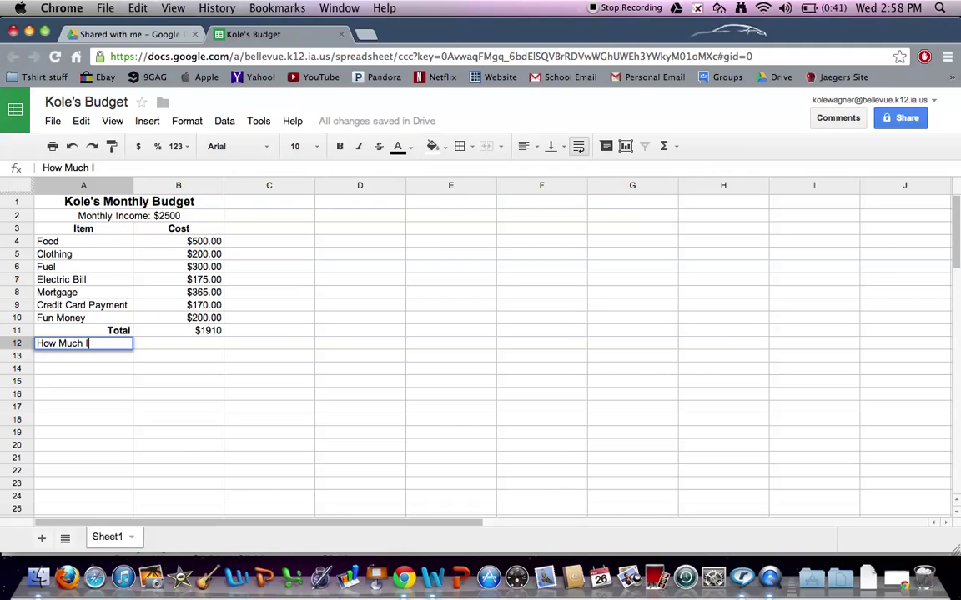
pyautogui.write('s Left?')
pyautogui.click(138, 346)
pyautogui.click(102, 342)
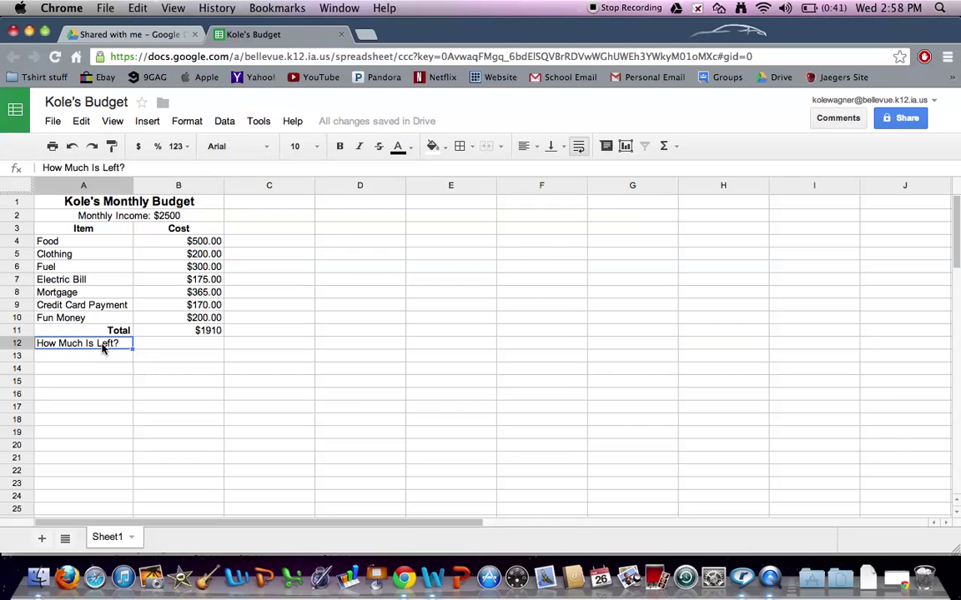
pyautogui.click(339, 146)
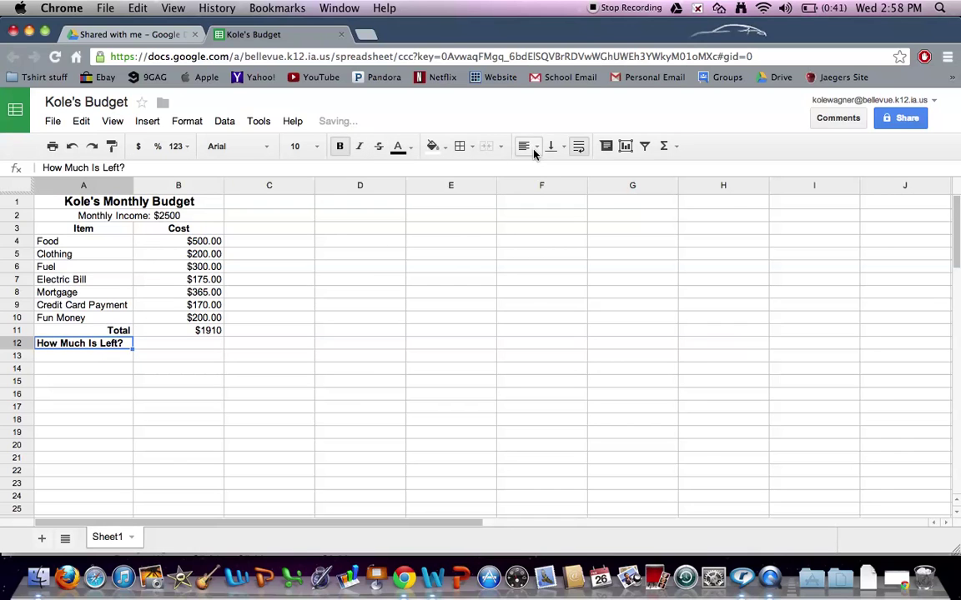
pyautogui.click(526, 146)
pyautogui.click(570, 172)
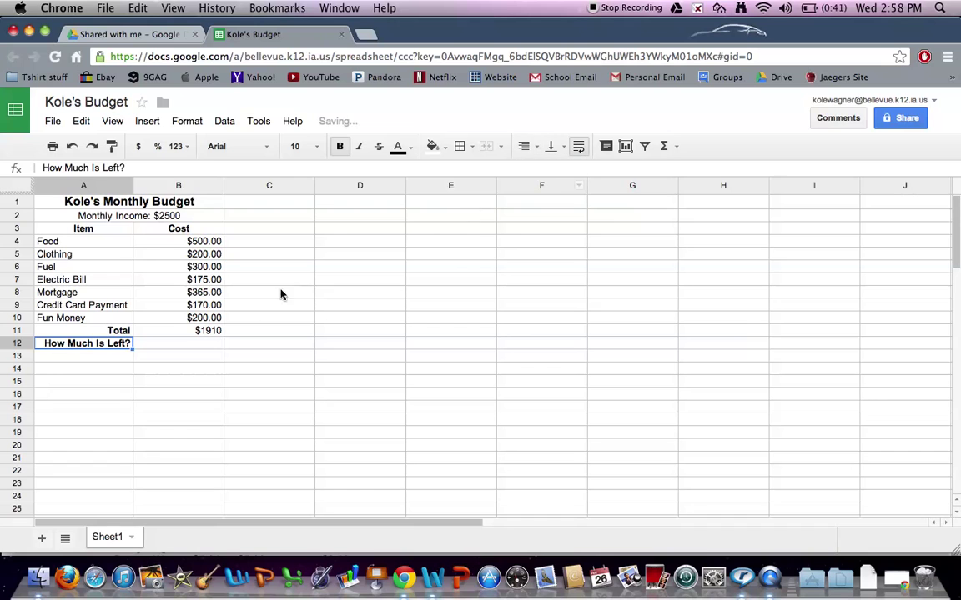
# Check the B11 total formula, then select B12 for the remaining amount
pyautogui.click(197, 334)
pyautogui.click(197, 349)
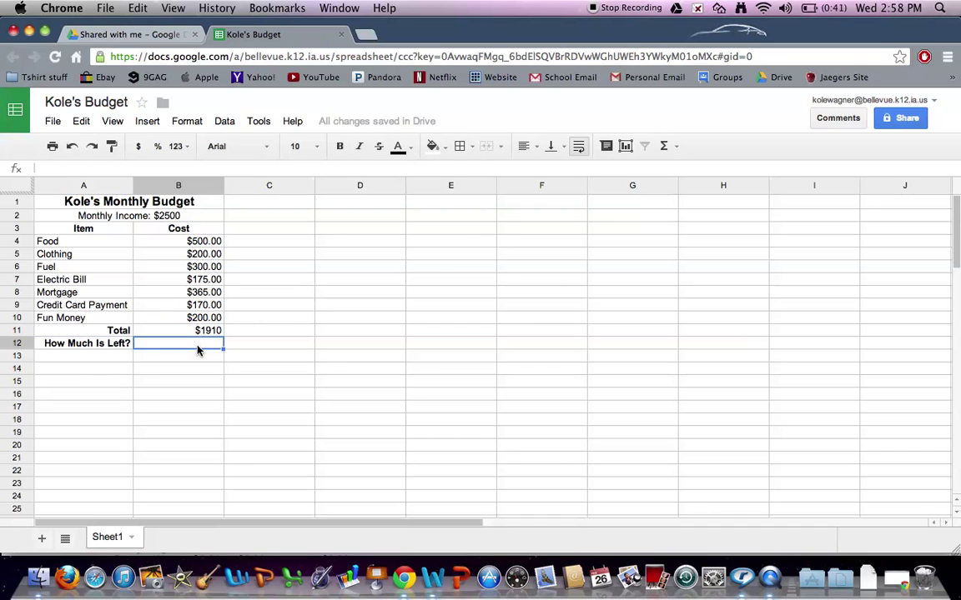
pyautogui.click(147, 121)
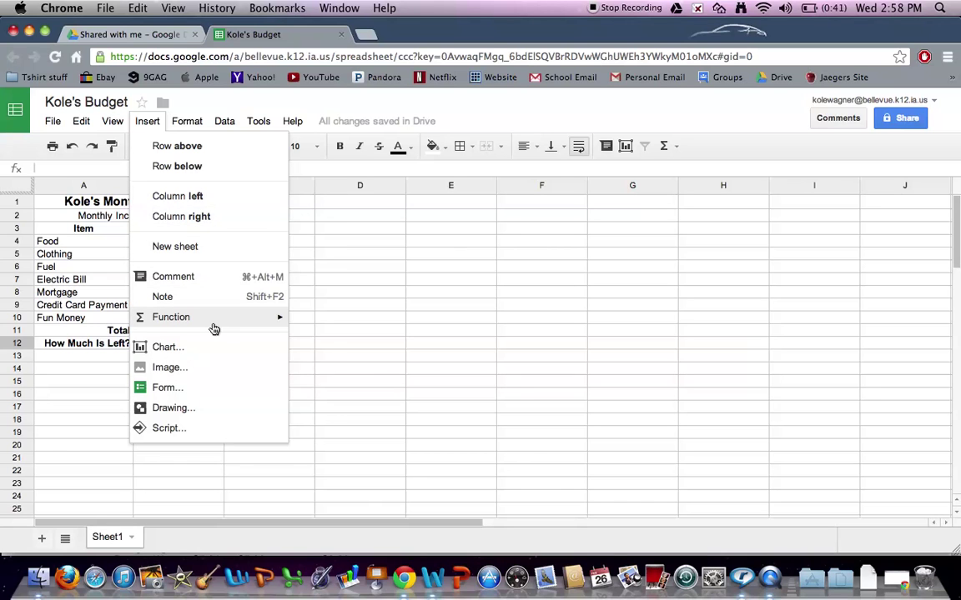
# Enter =MIN(2500-B11) in B12 and format it as currency, showing $590.00
pyautogui.moveTo(214, 325)
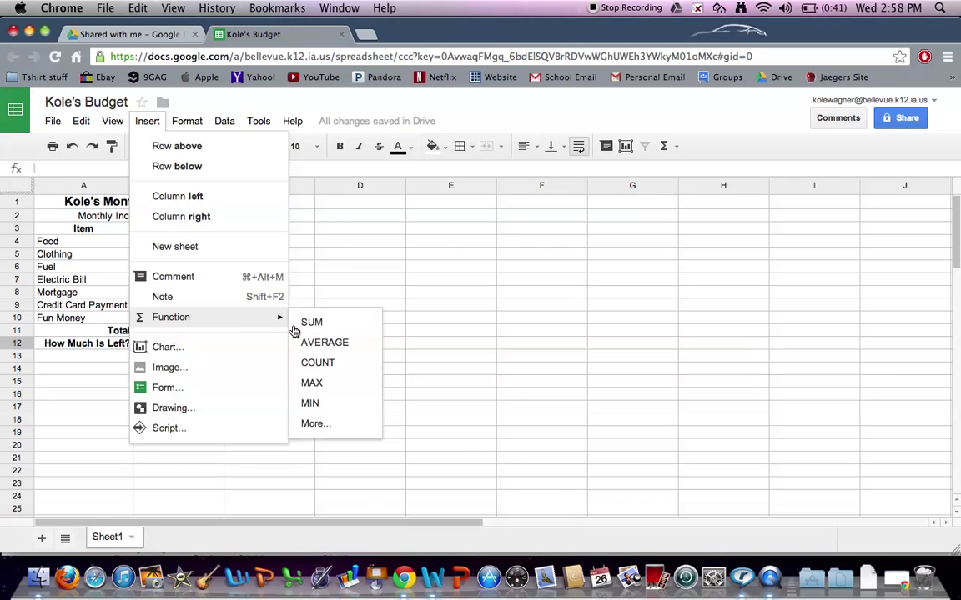
pyautogui.click(309, 402)
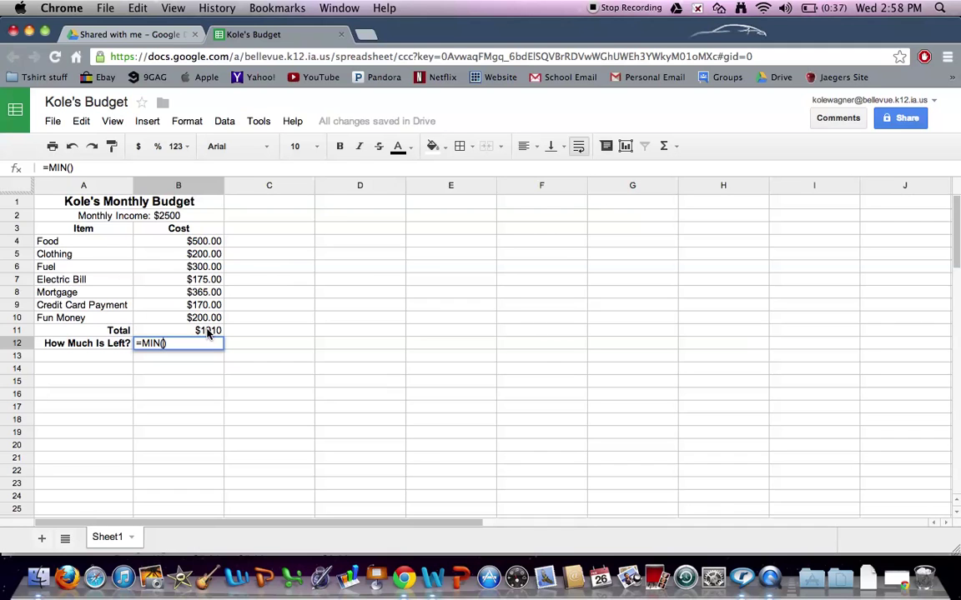
pyautogui.write('2500-b11')
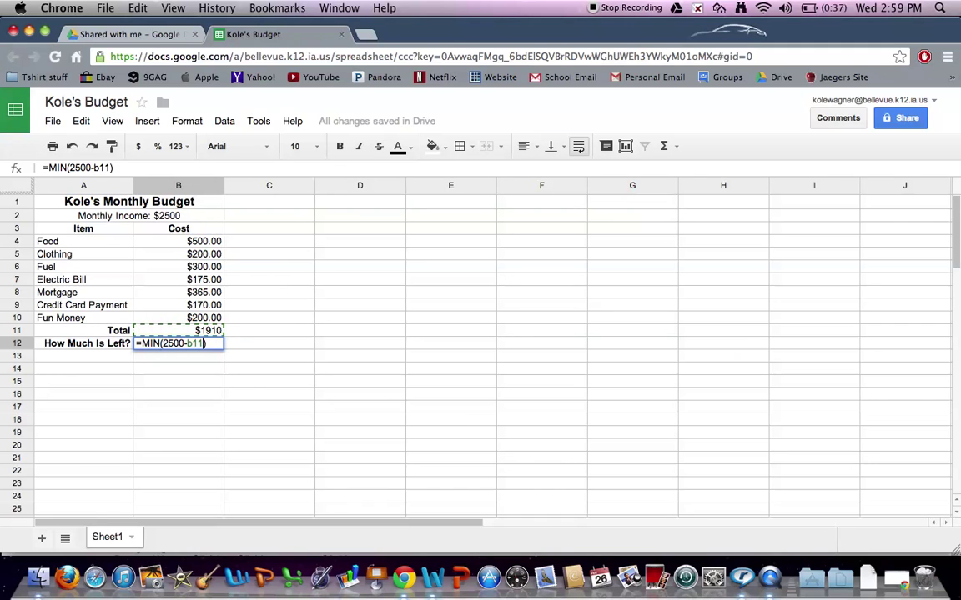
pyautogui.press('Return')
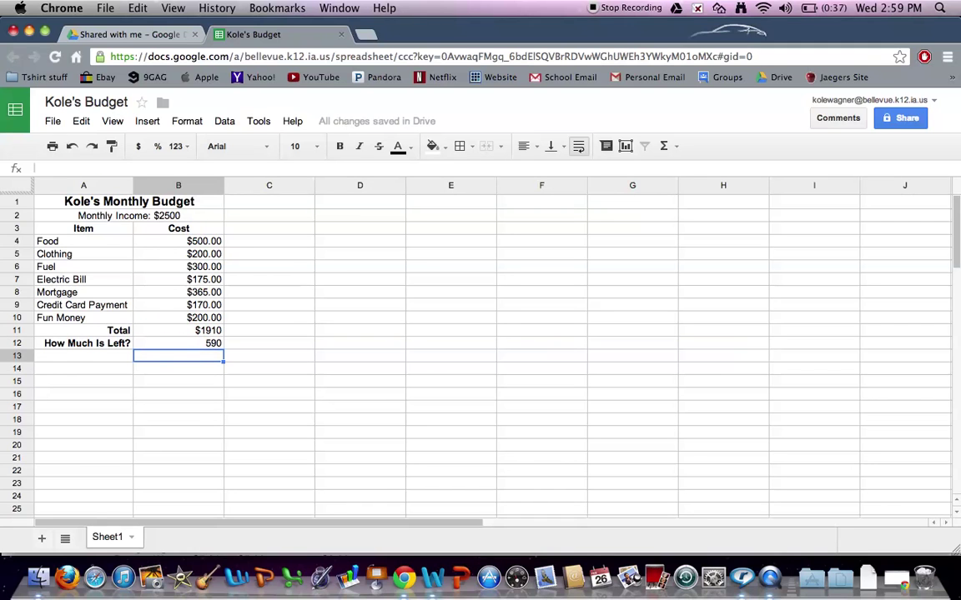
pyautogui.click(199, 343)
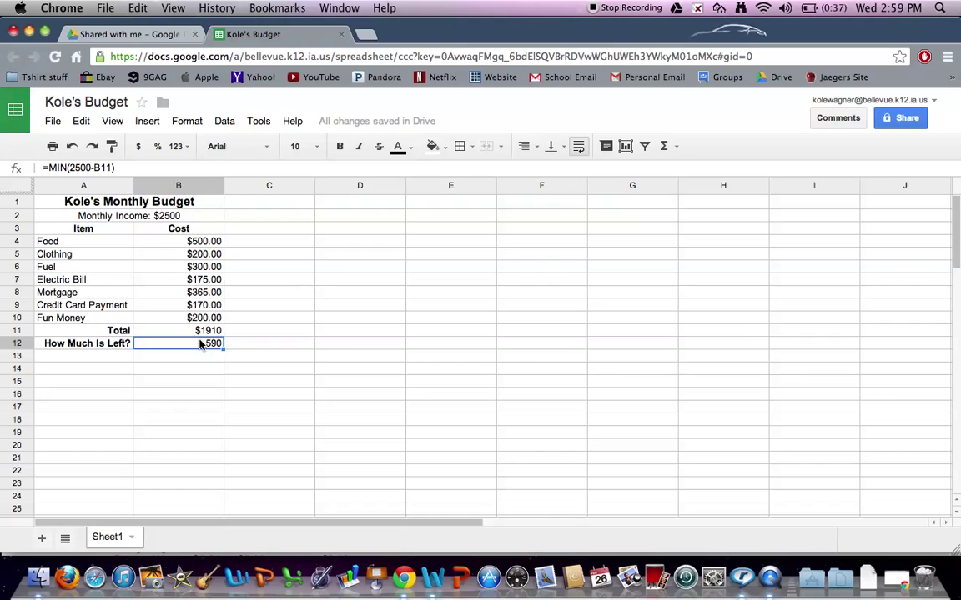
pyautogui.click(138, 149)
# Send an edit-access invitation for the spreadsheet to a classmate found by name
pyautogui.click(908, 121)
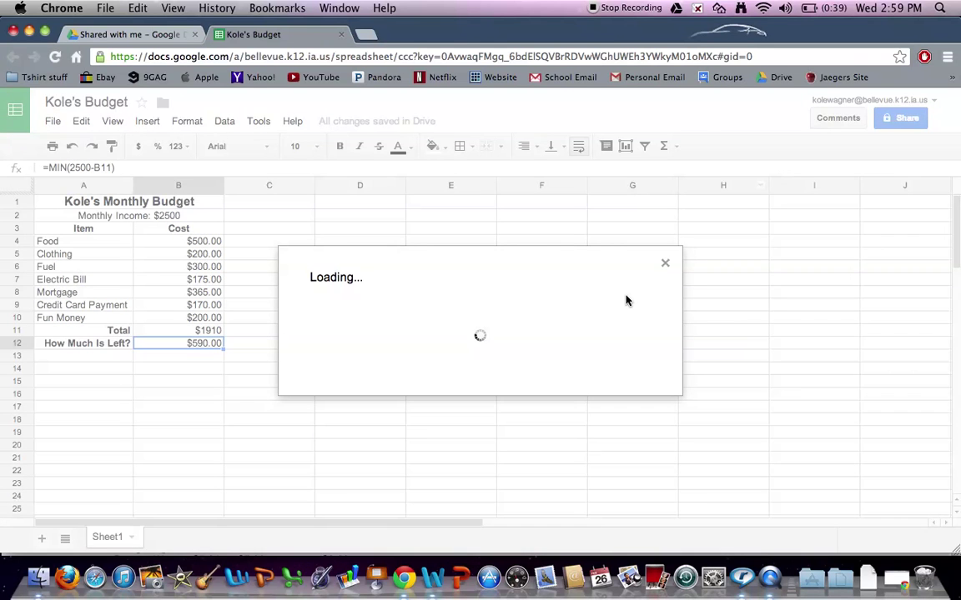
pyautogui.click(403, 437)
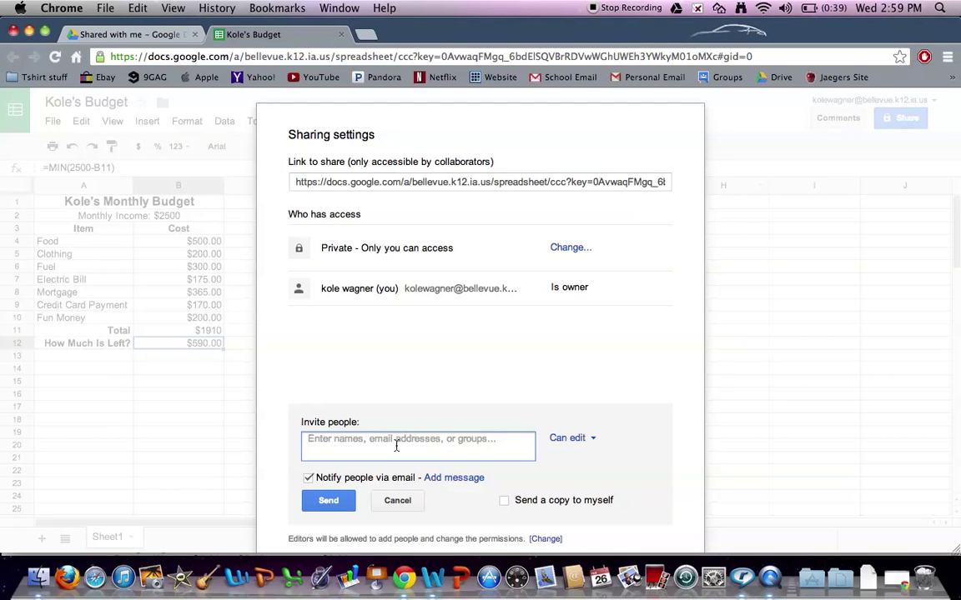
pyautogui.write('keena')
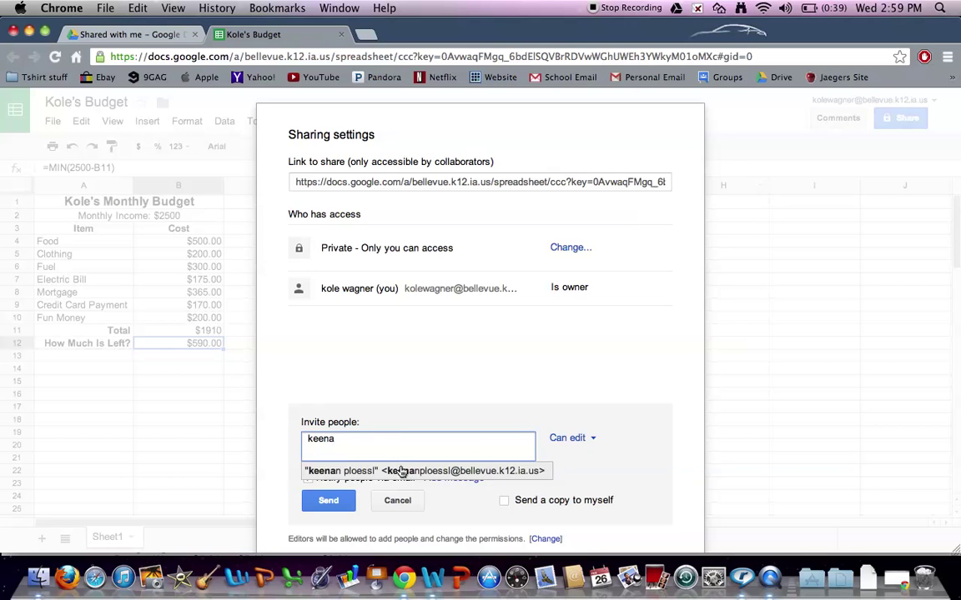
pyautogui.click(401, 472)
pyautogui.click(338, 500)
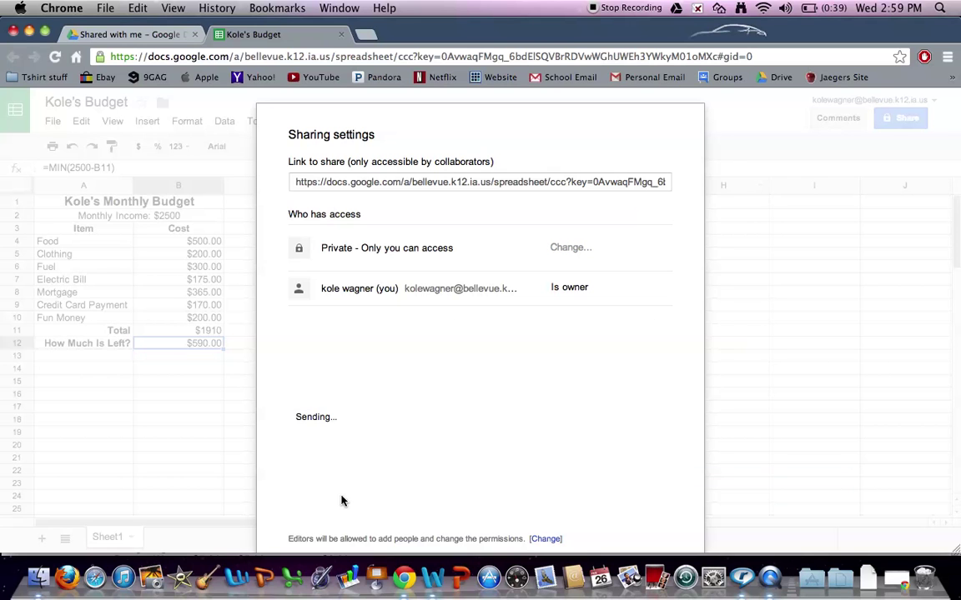
pyautogui.click(314, 505)
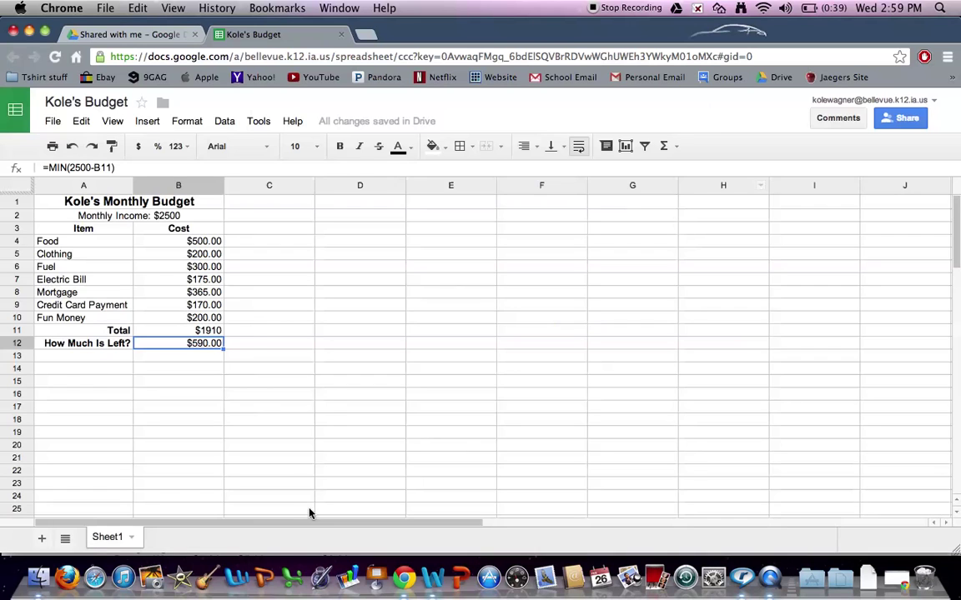
pyautogui.click(258, 409)
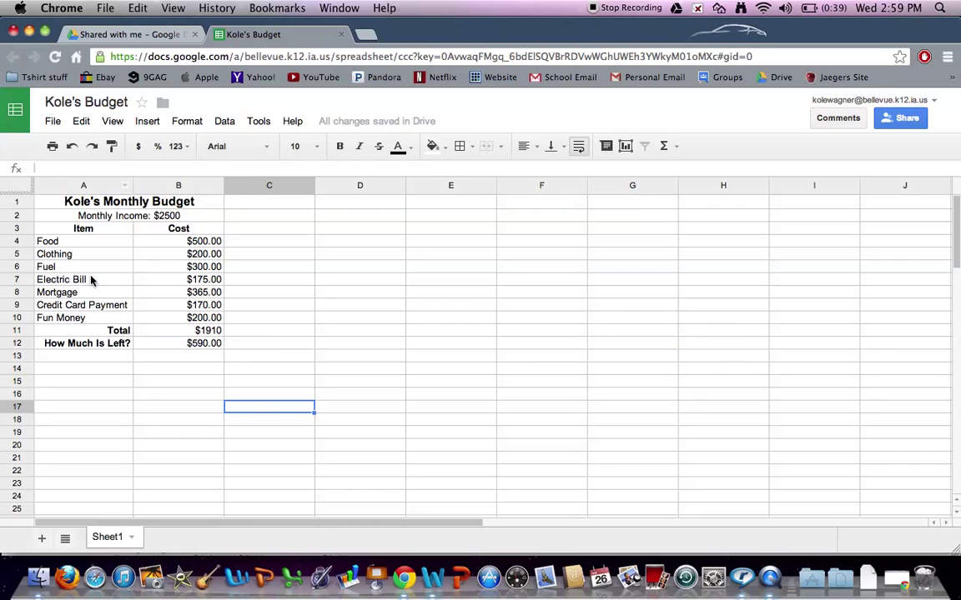
pyautogui.click(55, 122)
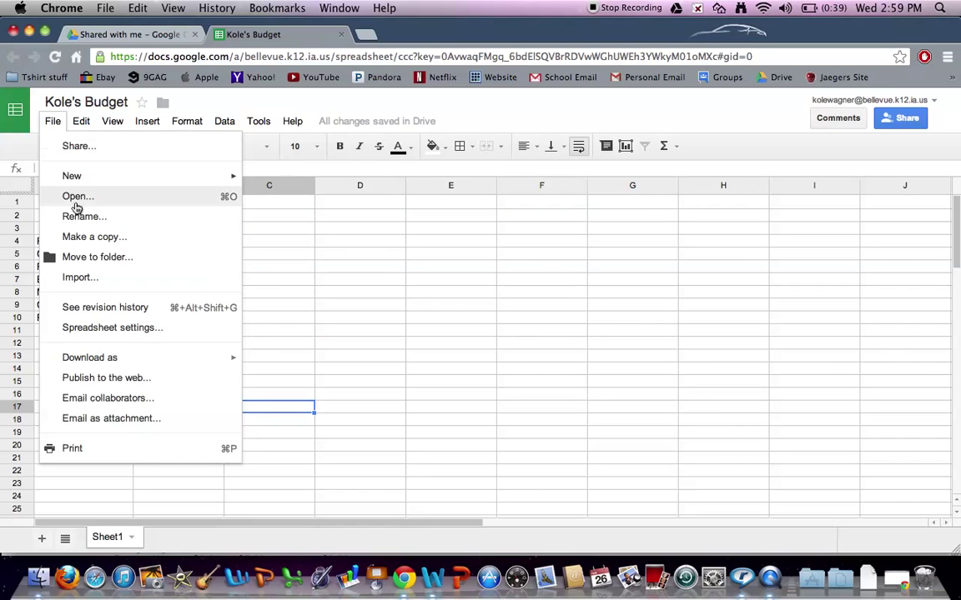
pyautogui.click(303, 369)
pyautogui.scroll(-2, 305, 367)
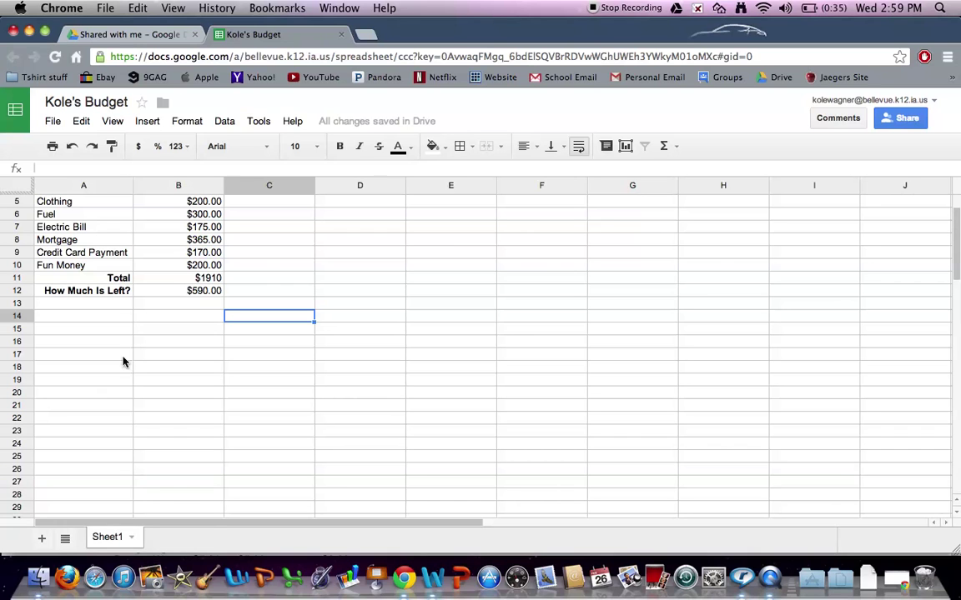
pyautogui.click(260, 121)
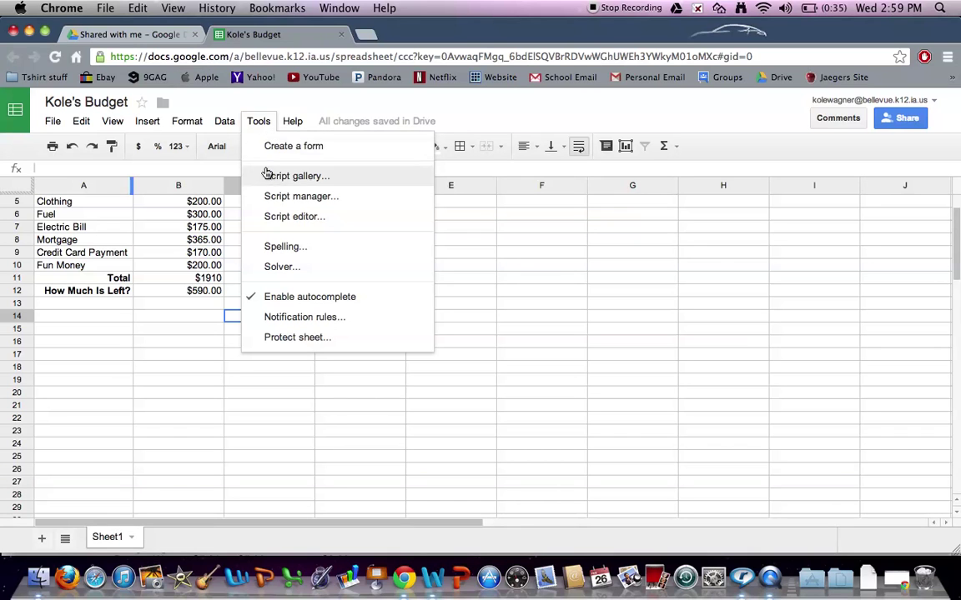
pyautogui.moveTo(220, 124)
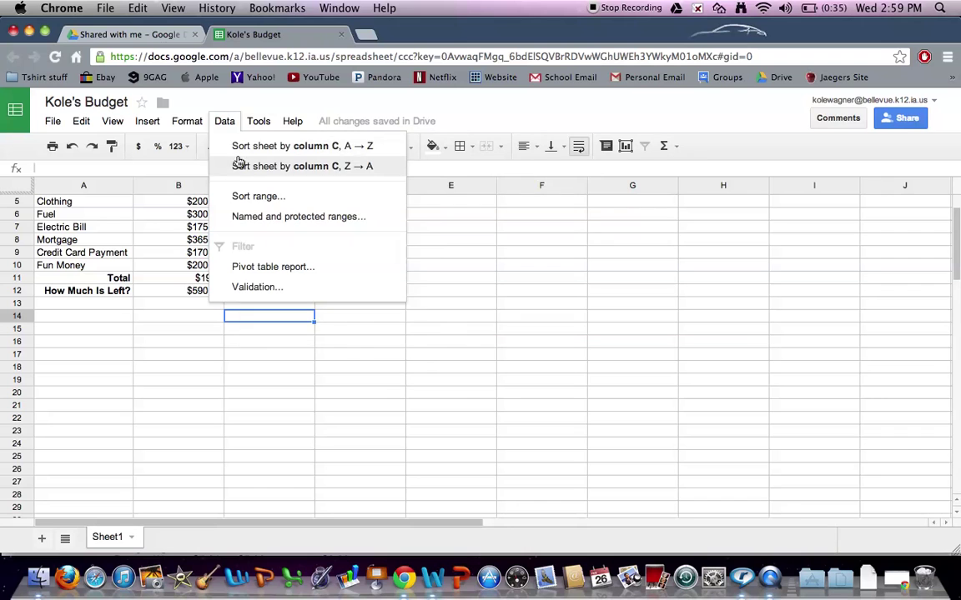
pyautogui.moveTo(184, 122)
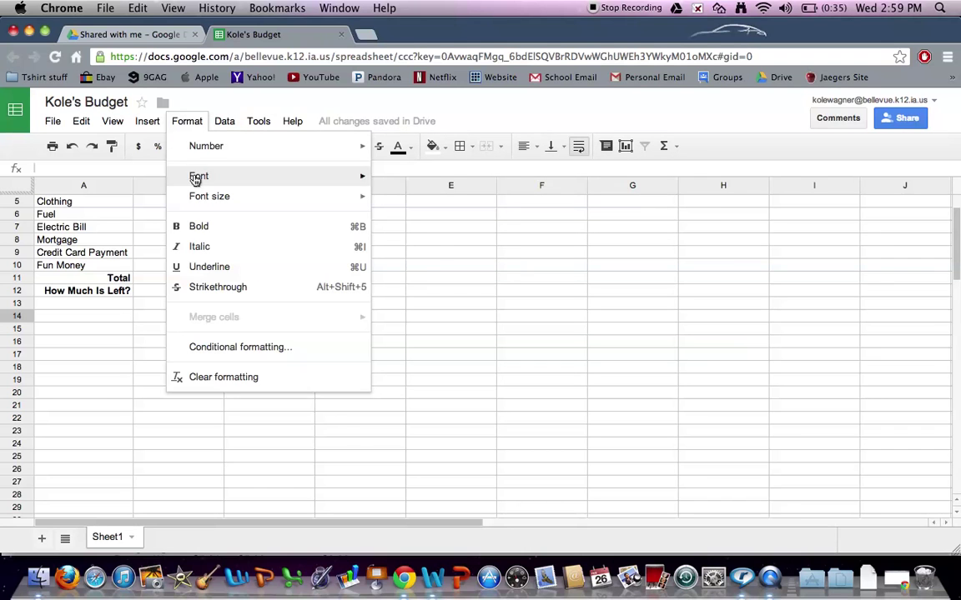
pyautogui.click(417, 318)
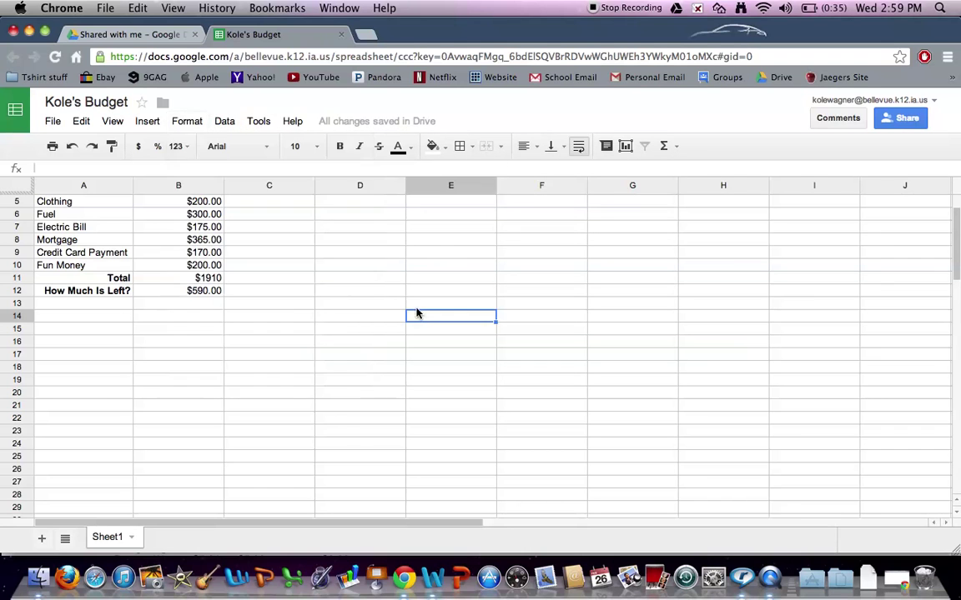
pyautogui.scroll(3, 121, 307)
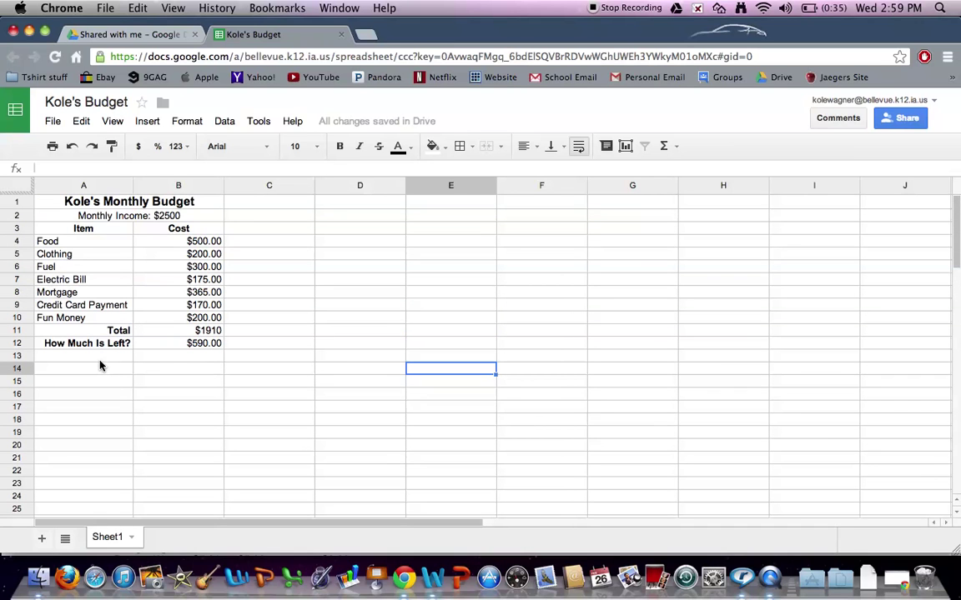
pyautogui.click(100, 361)
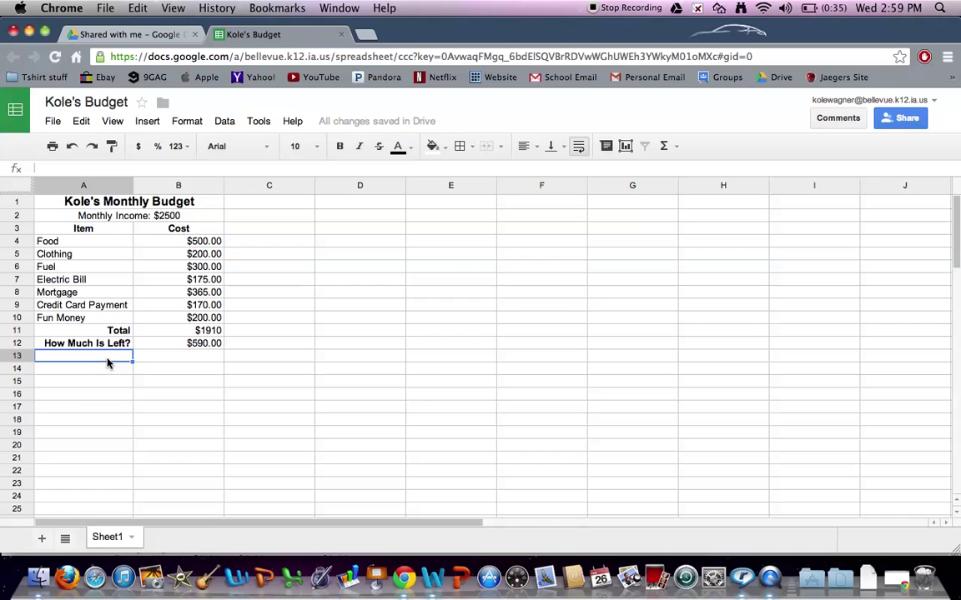
# Give the empty row A13:B13 beneath the table a dark blue fill
pyautogui.moveTo(107, 363); pyautogui.dragTo(150, 359)
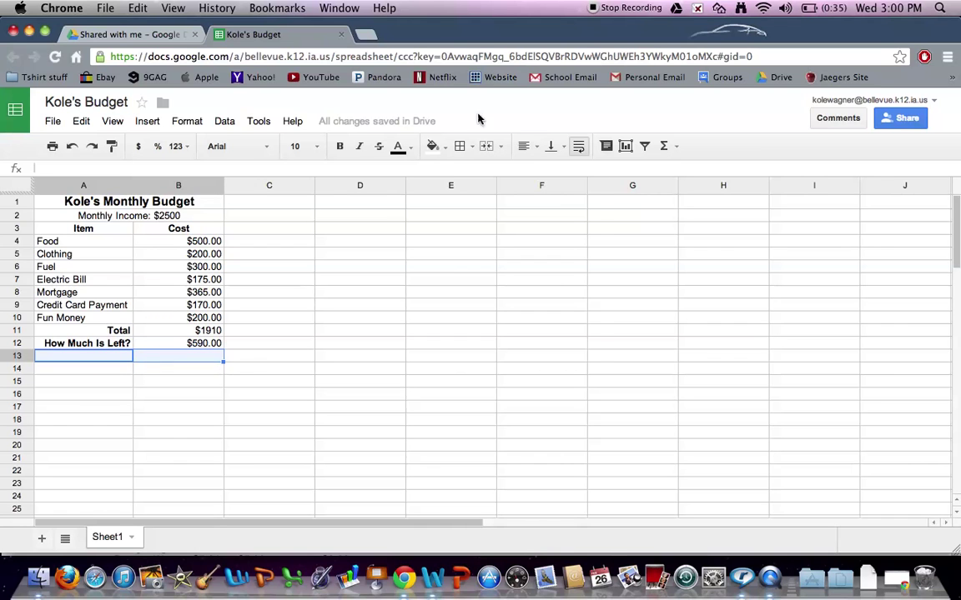
pyautogui.click(433, 146)
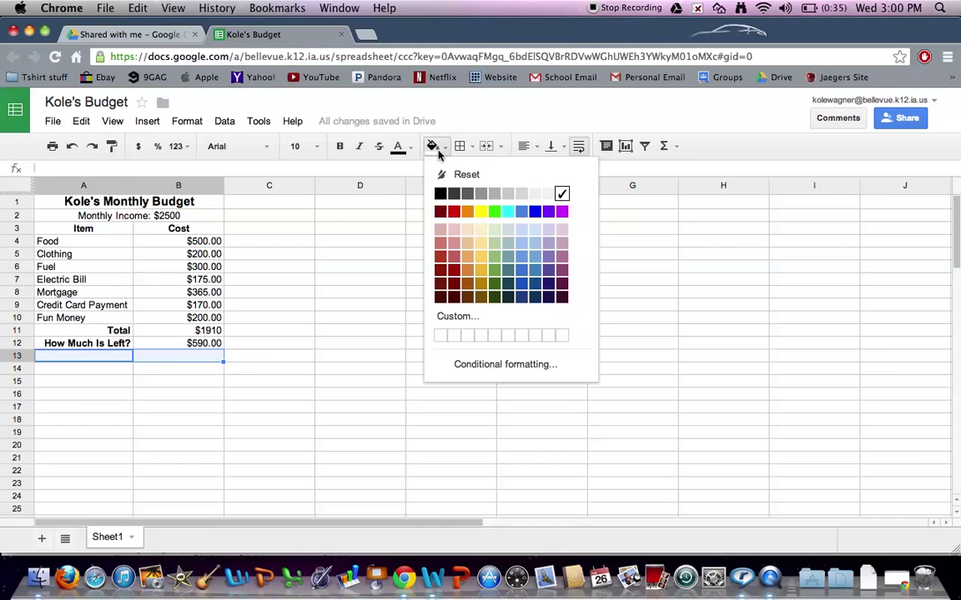
pyautogui.click(535, 271)
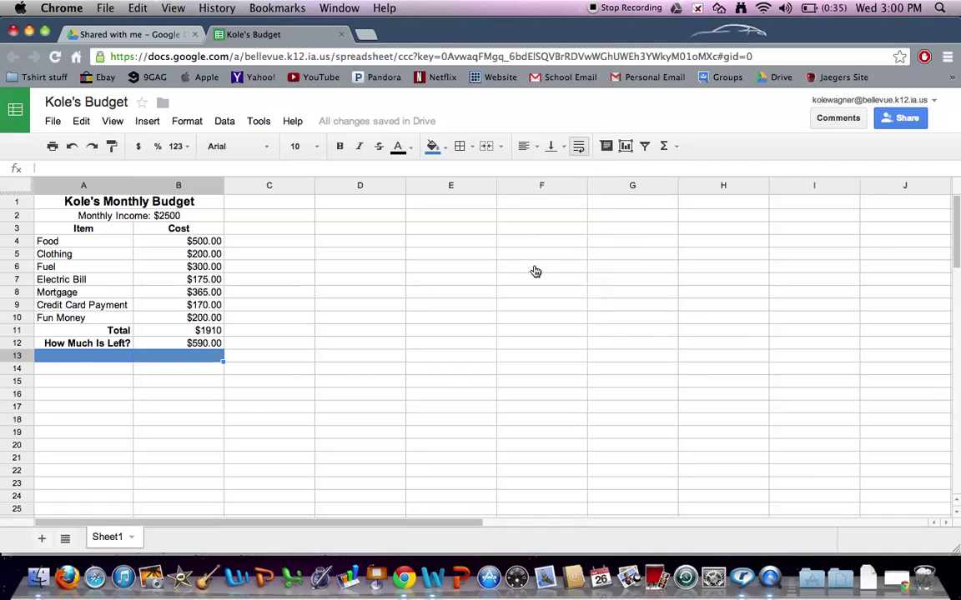
pyautogui.click(433, 146)
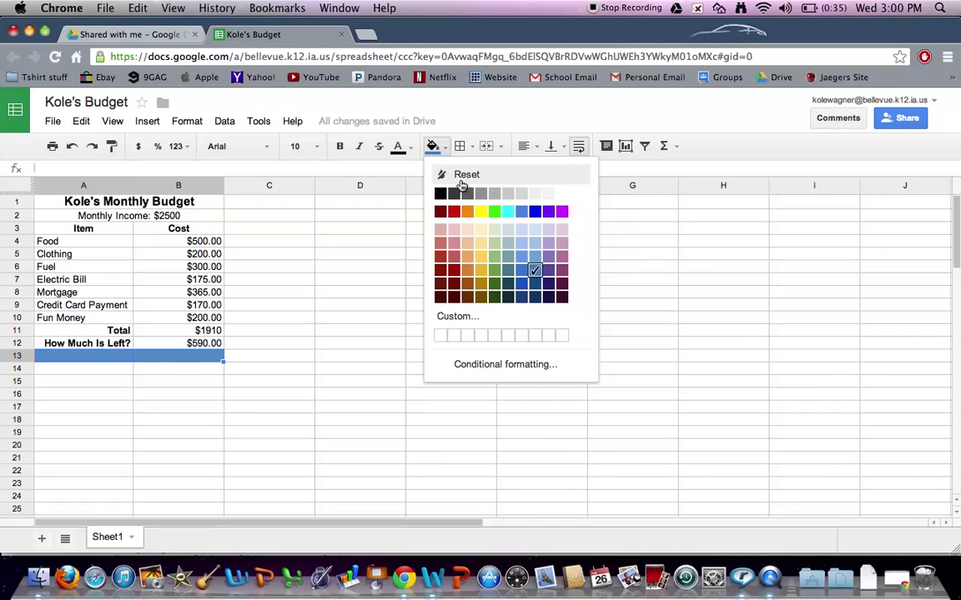
pyautogui.click(536, 283)
# Fill the title cell A1 light blue
pyautogui.click(67, 202)
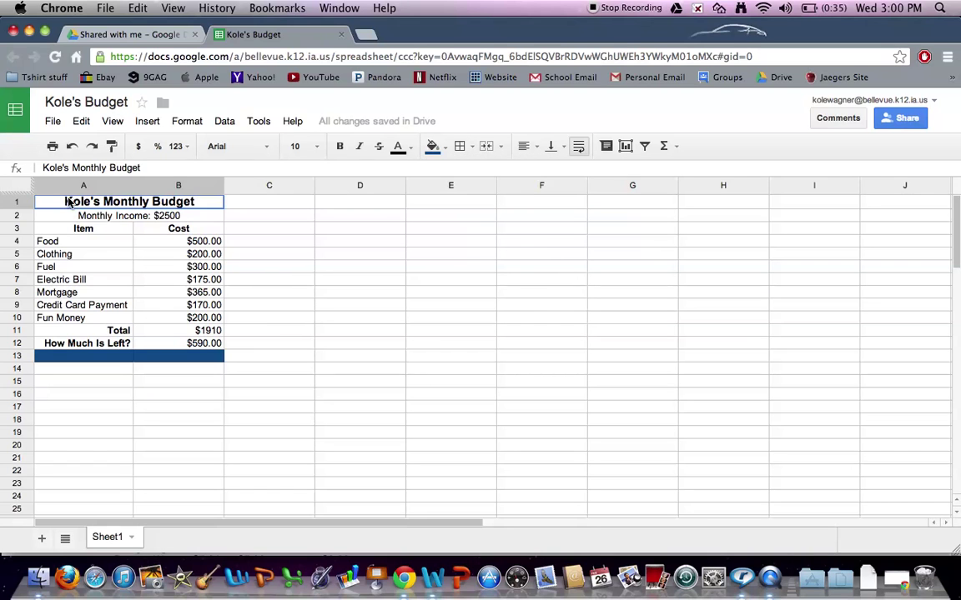
pyautogui.click(432, 146)
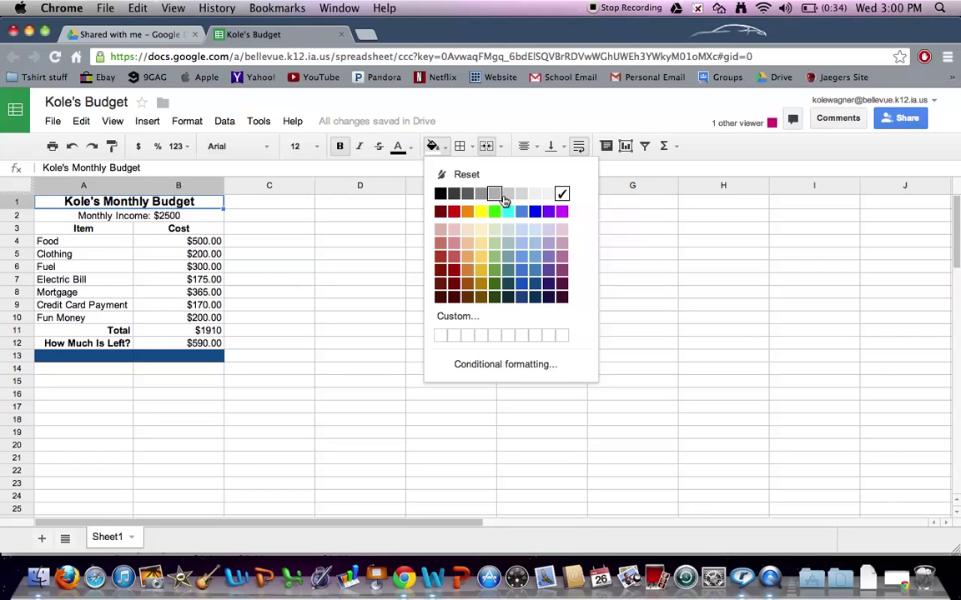
pyautogui.click(535, 238)
pyautogui.click(275, 330)
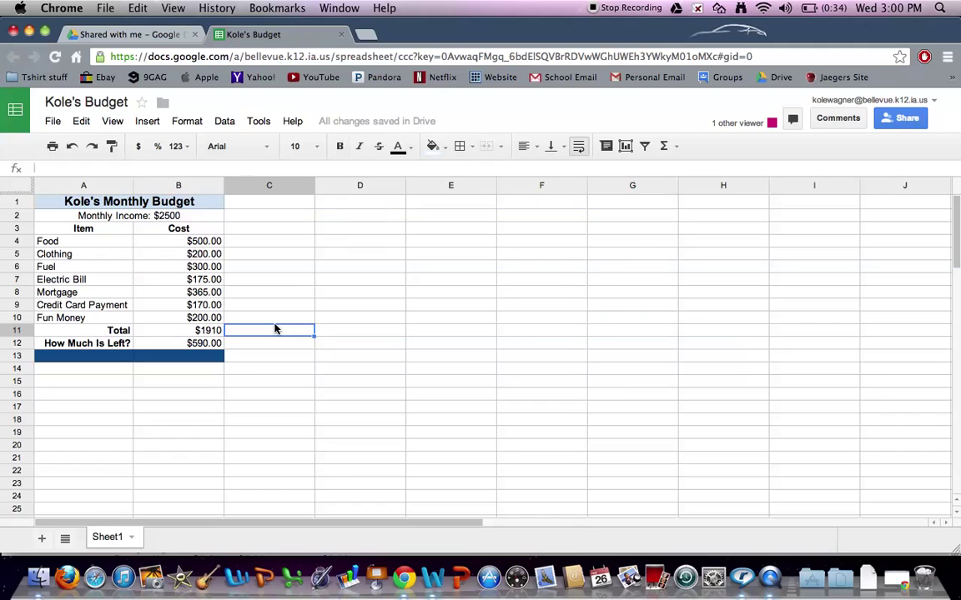